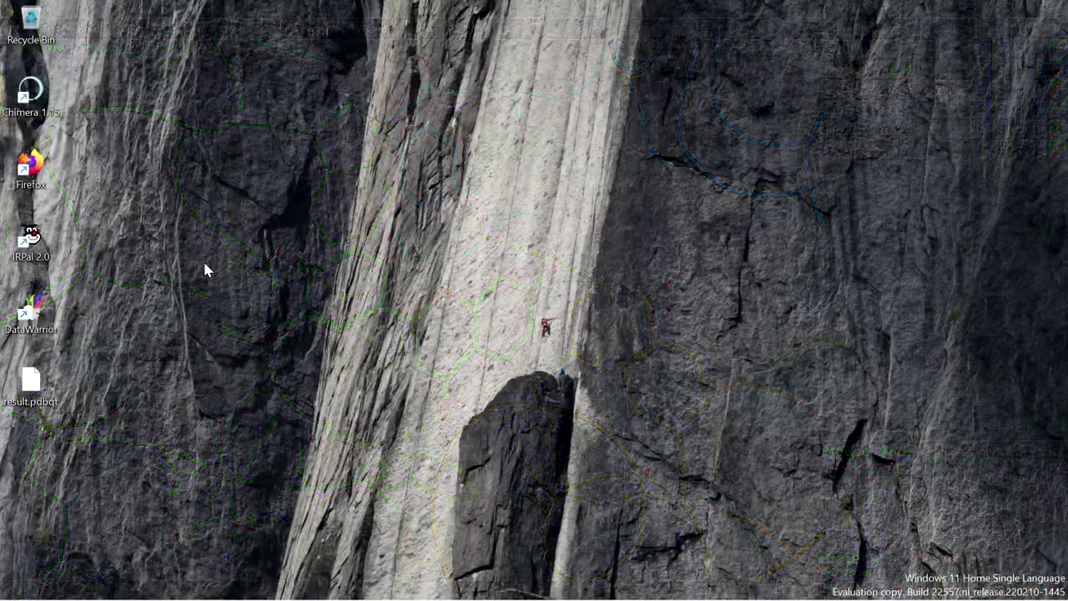
Launch PyMOL, maximize its window and dismiss the splash image
key(super)
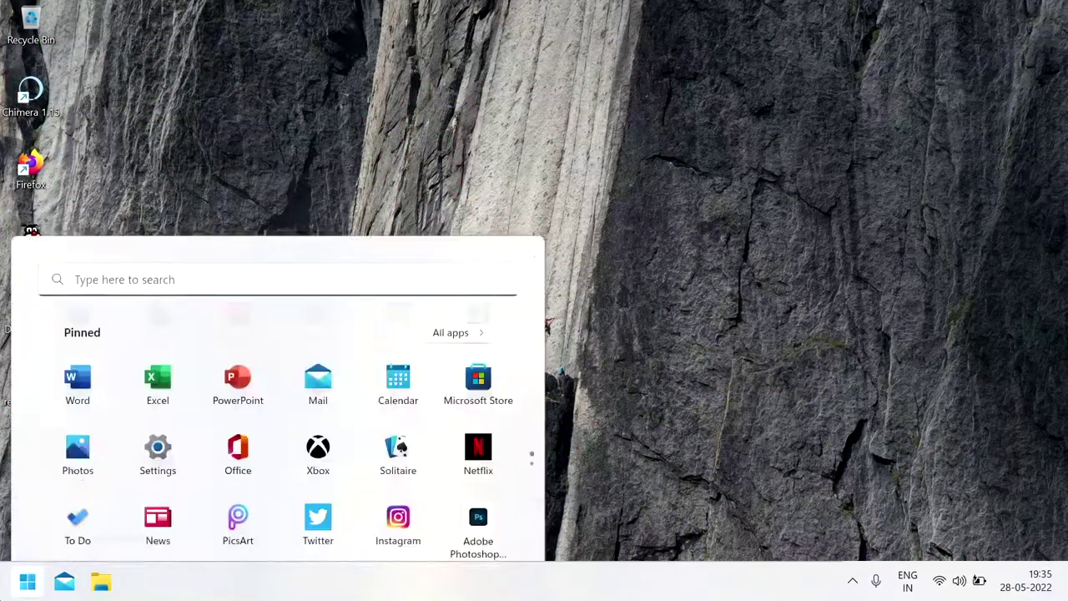
text(pym)
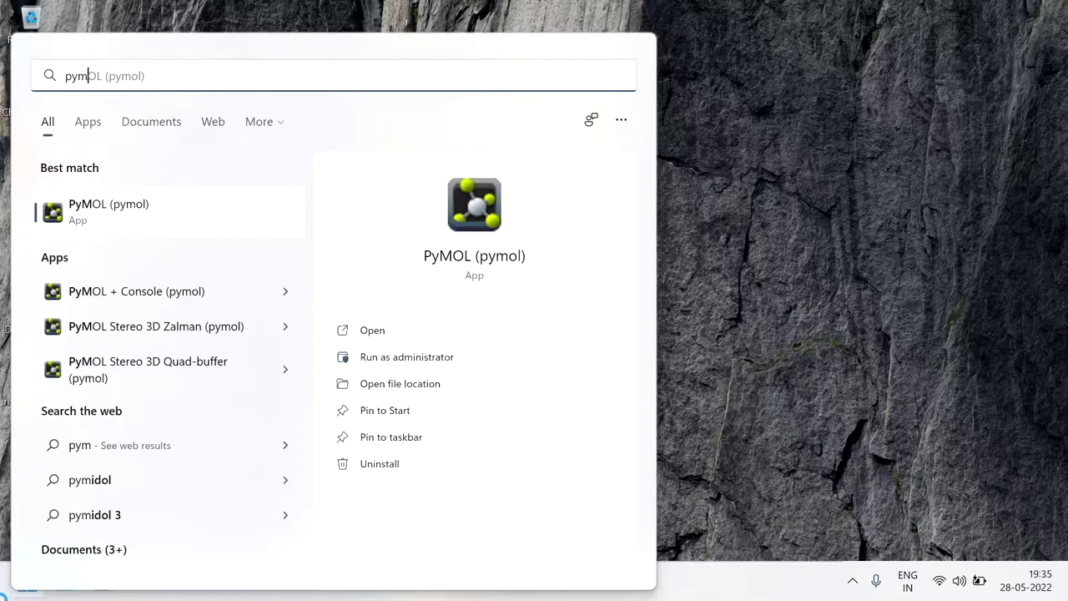
key(Return)
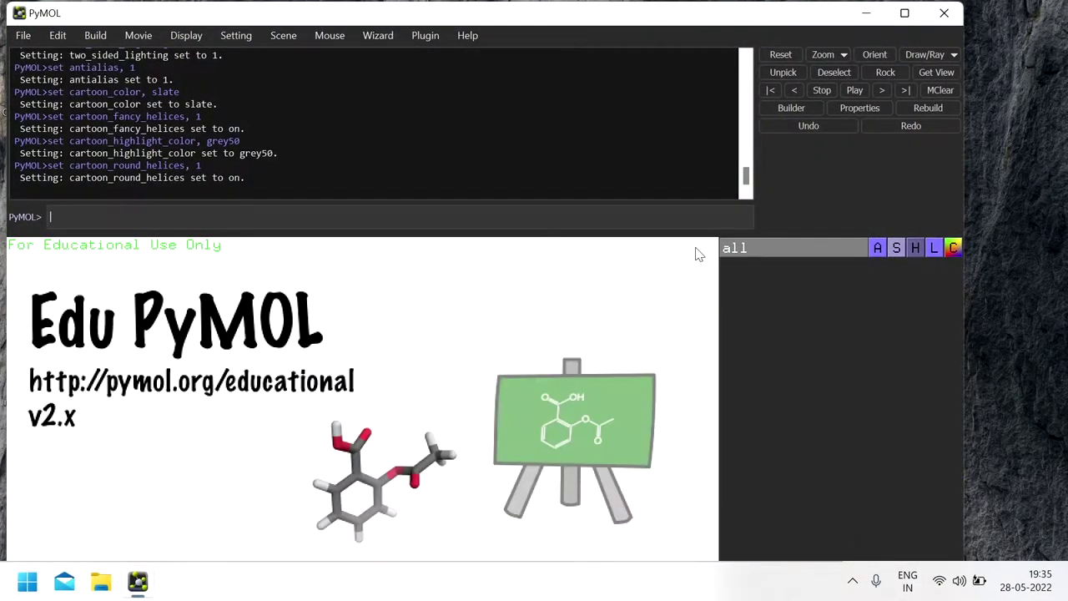
click(905, 13)
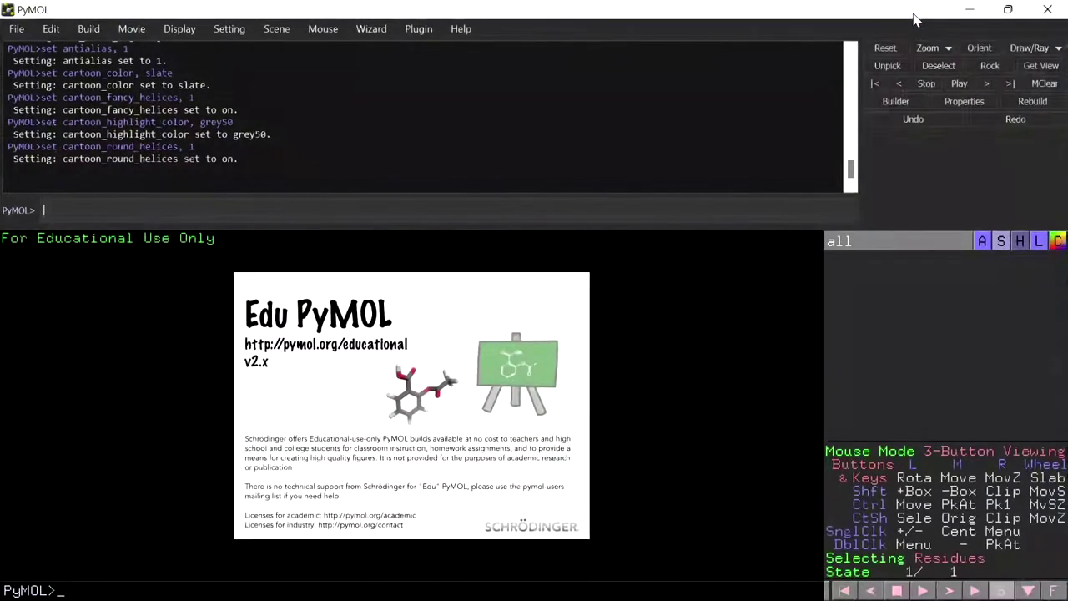
click(469, 318)
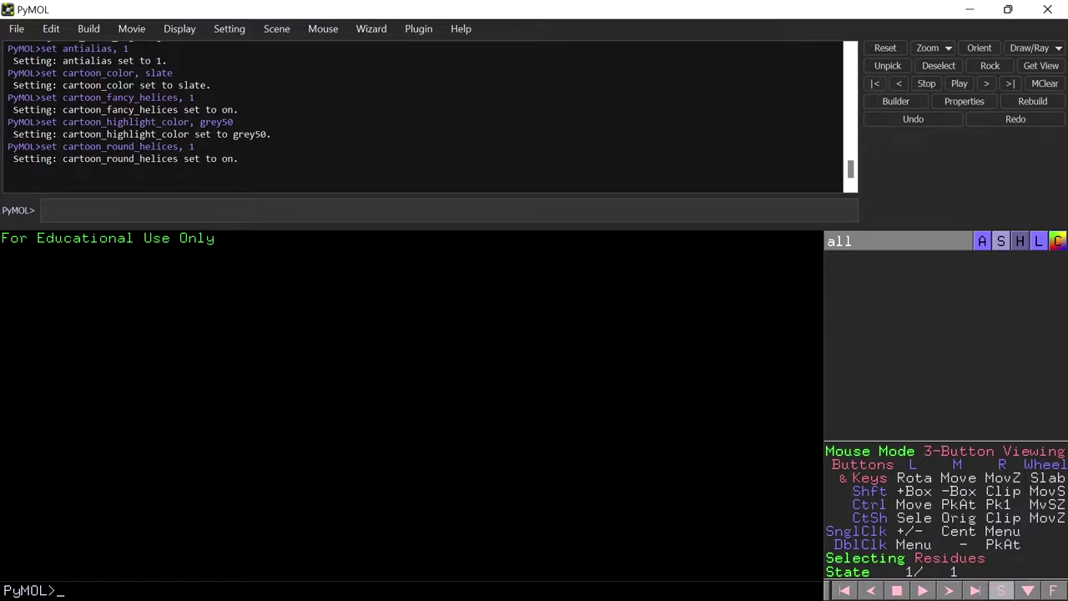
Open the docking file result.pdbqt from the Desktop folder
click(16, 29)
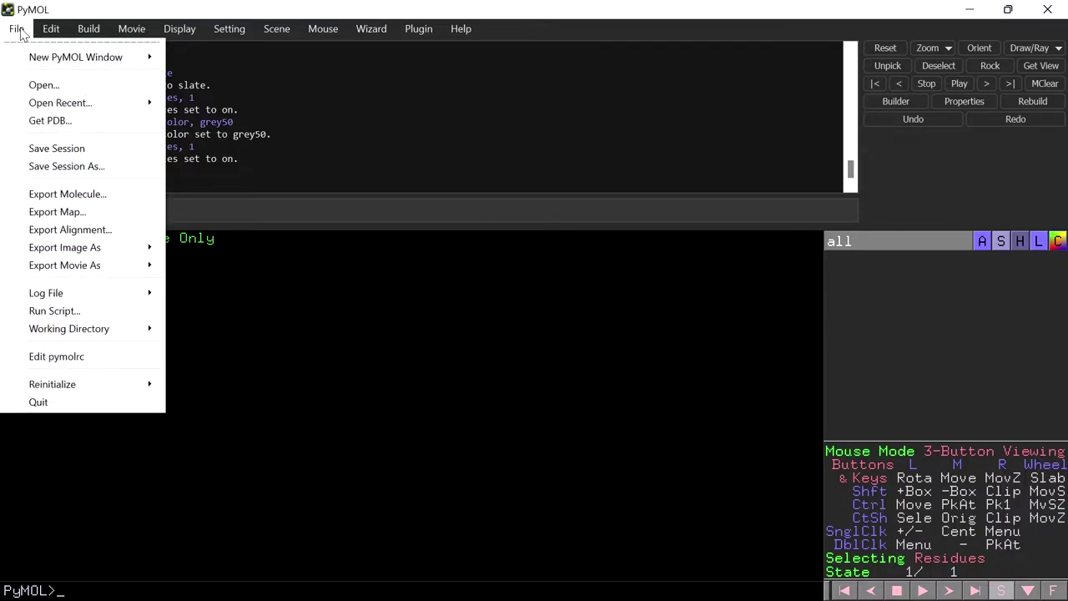
click(42, 86)
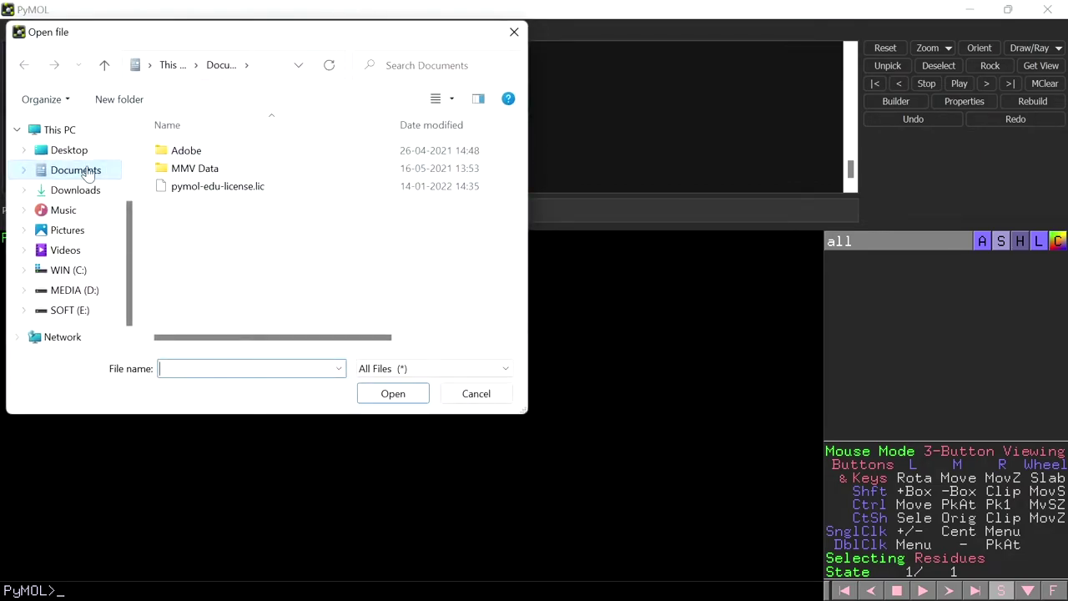
click(68, 152)
click(209, 175)
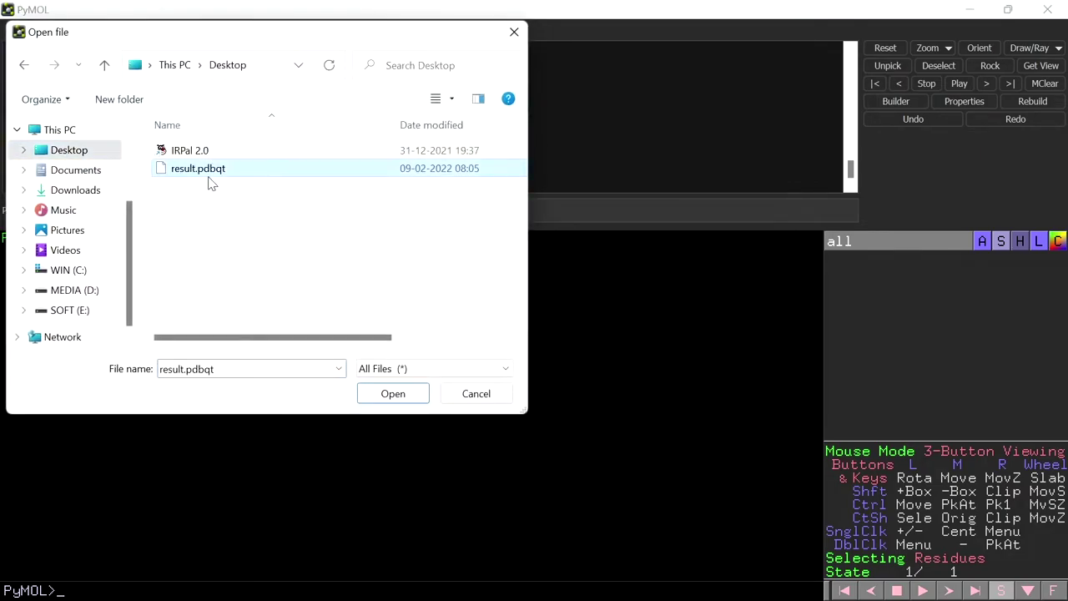
double_click(209, 175)
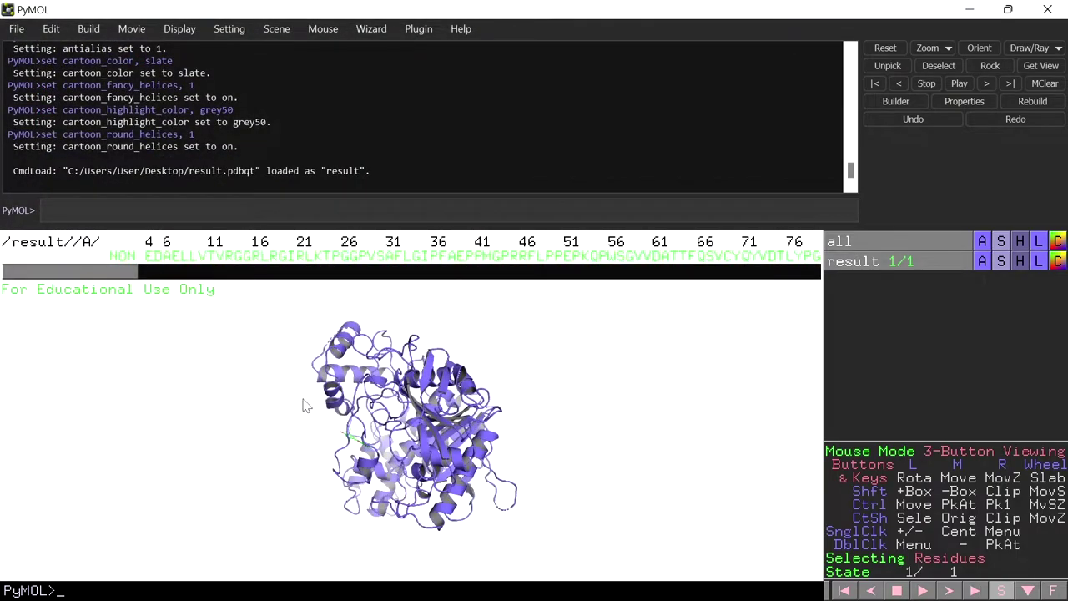
drag(306, 406, 379, 336)
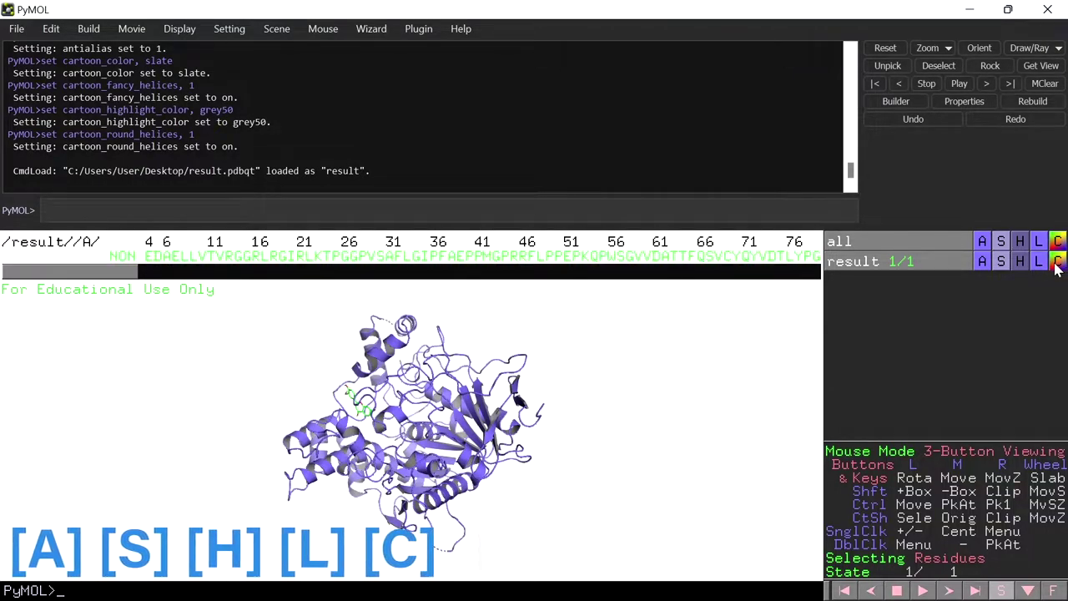
Examine the action, show, hide, label and color options available for the result object, including presets and label colors by representation
click(983, 261)
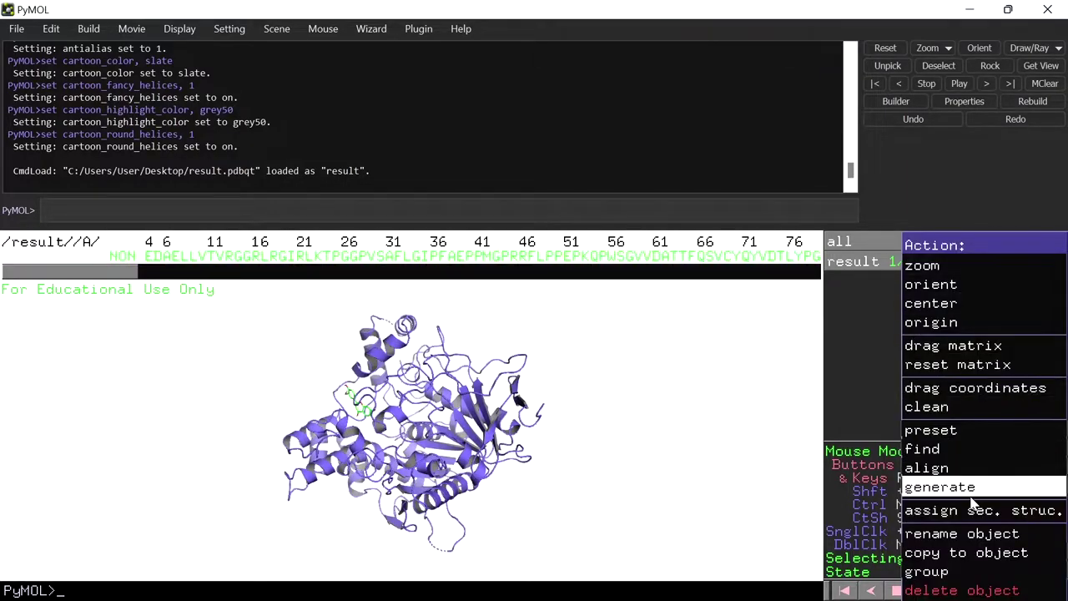
mouse_move(960, 558)
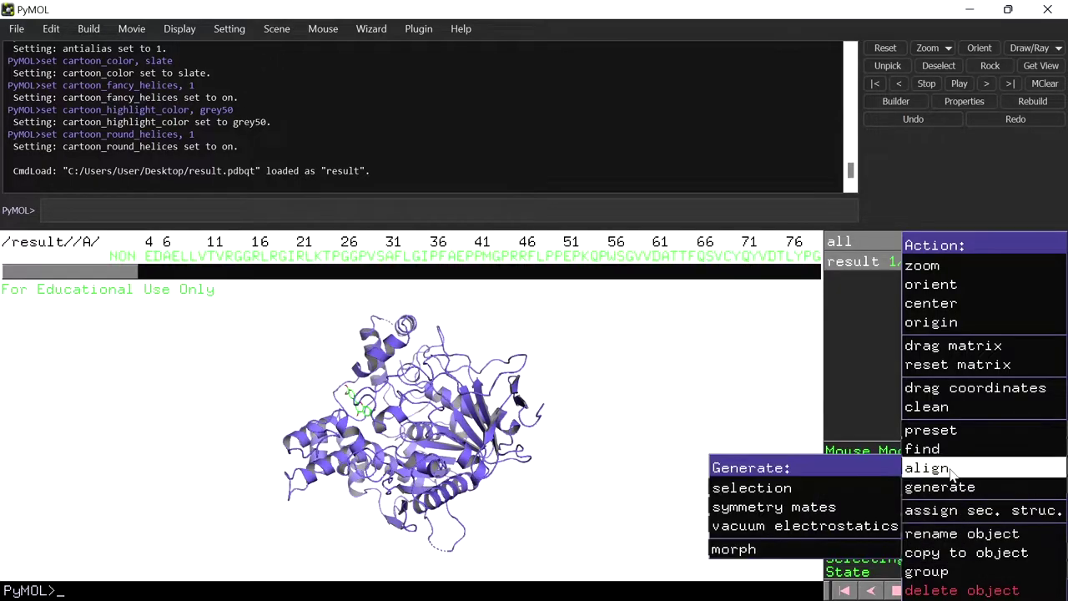
mouse_move(949, 434)
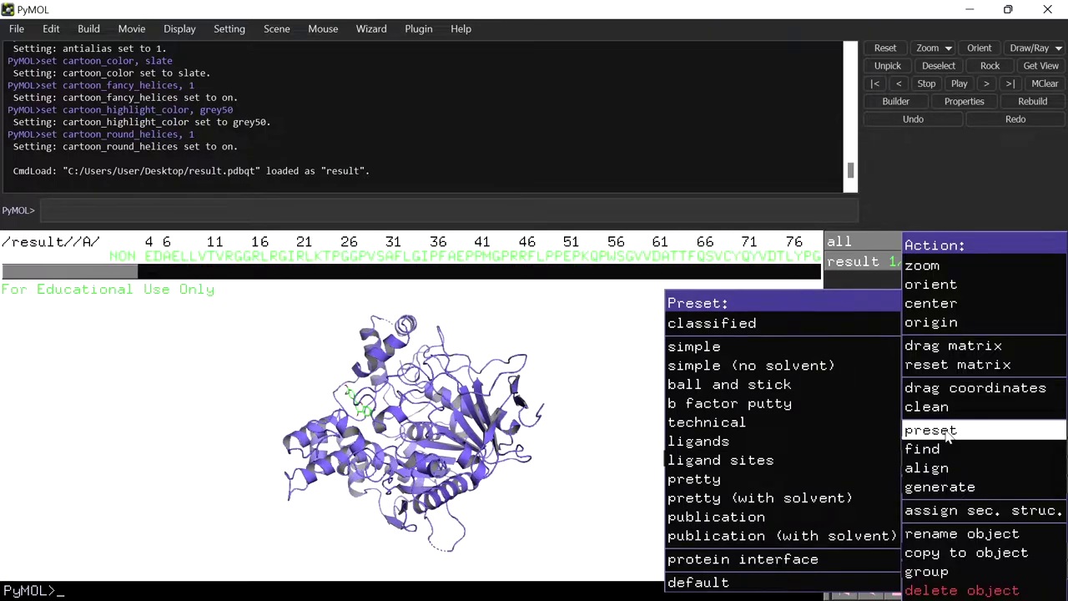
click(635, 388)
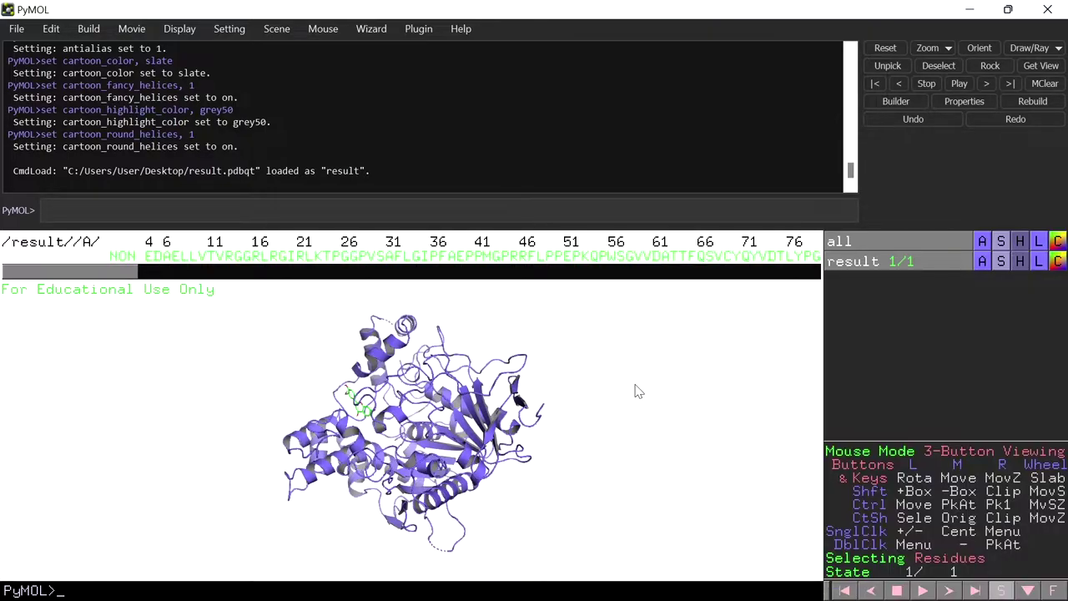
click(1002, 262)
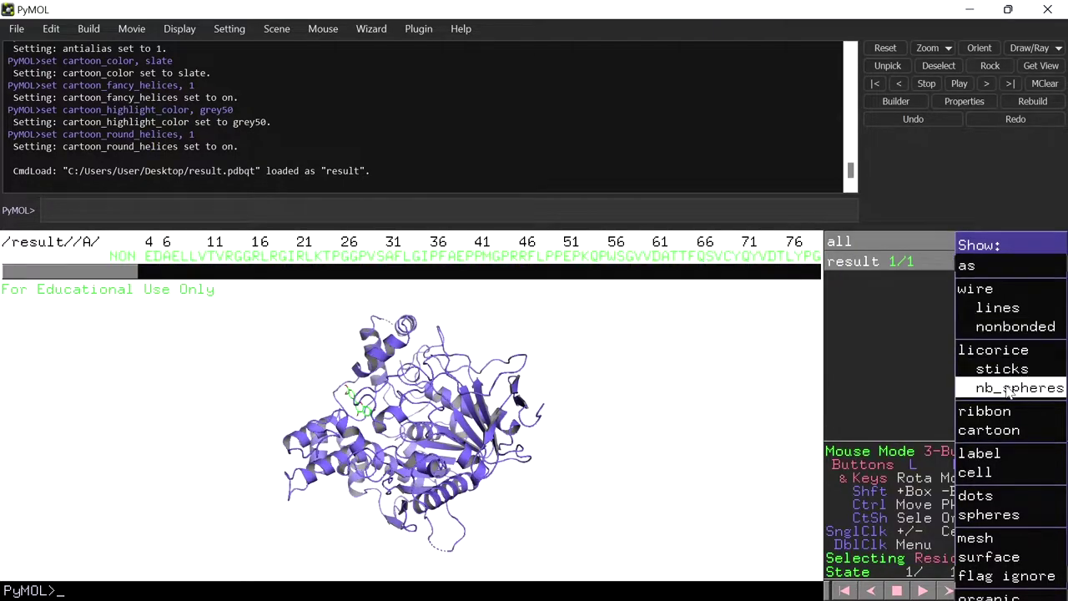
click(905, 363)
click(1019, 263)
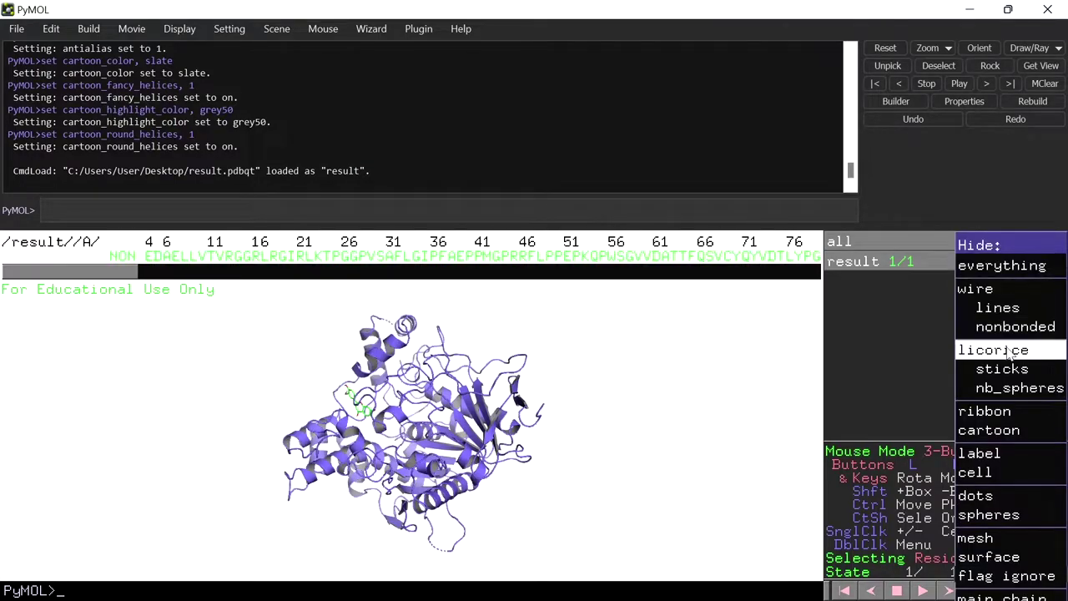
click(898, 378)
click(1038, 262)
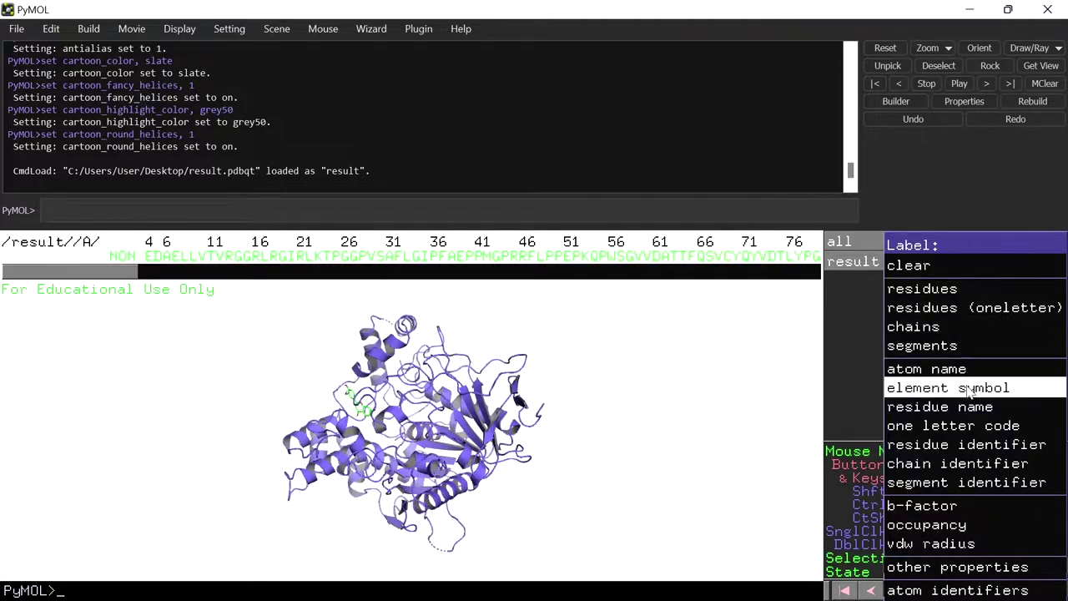
click(826, 407)
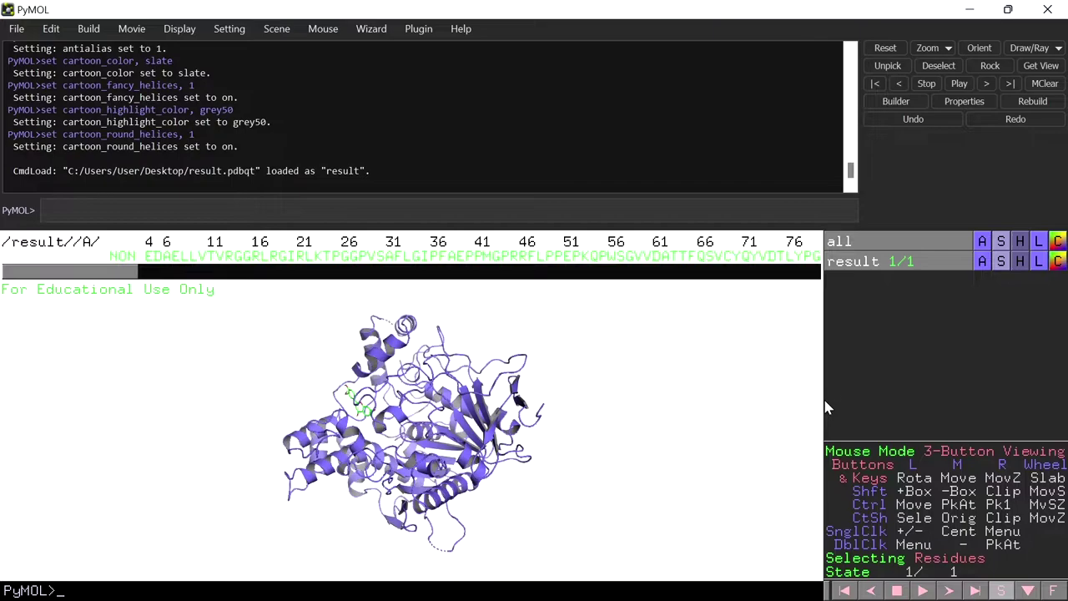
click(1058, 262)
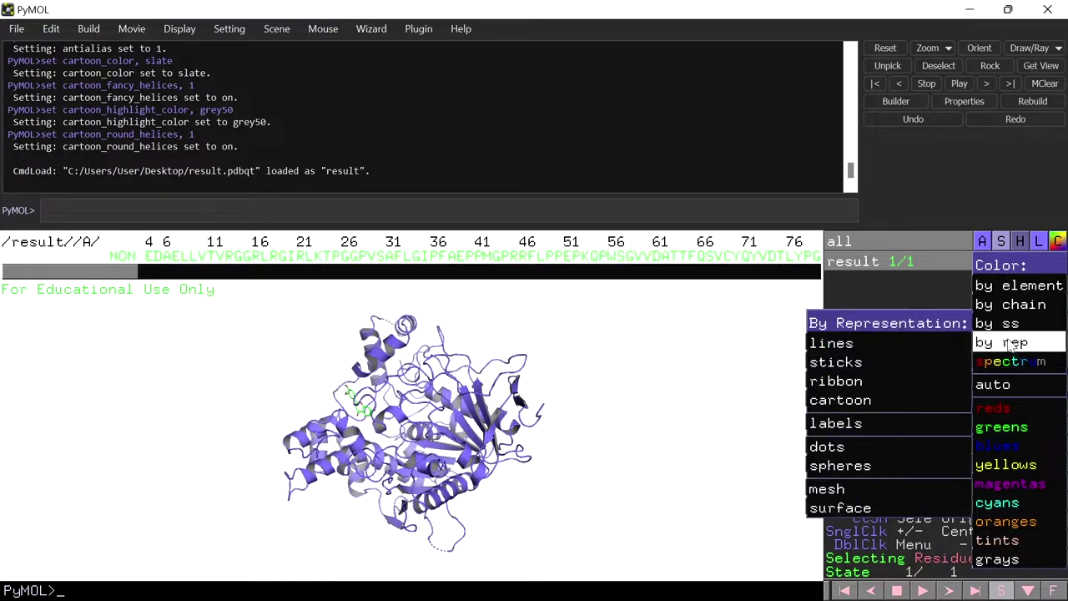
mouse_move(818, 428)
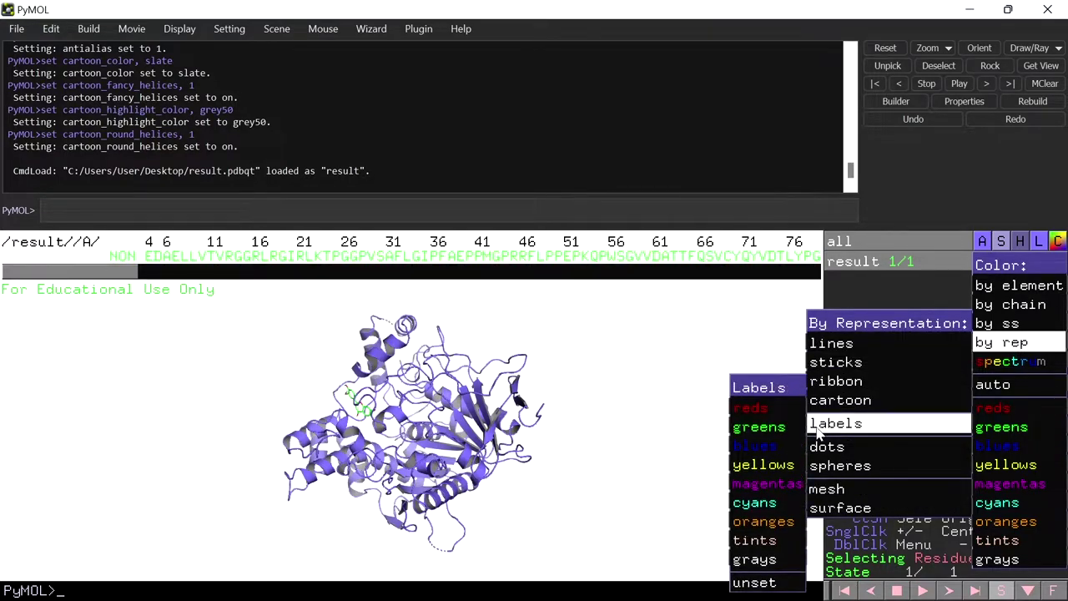
mouse_move(755, 427)
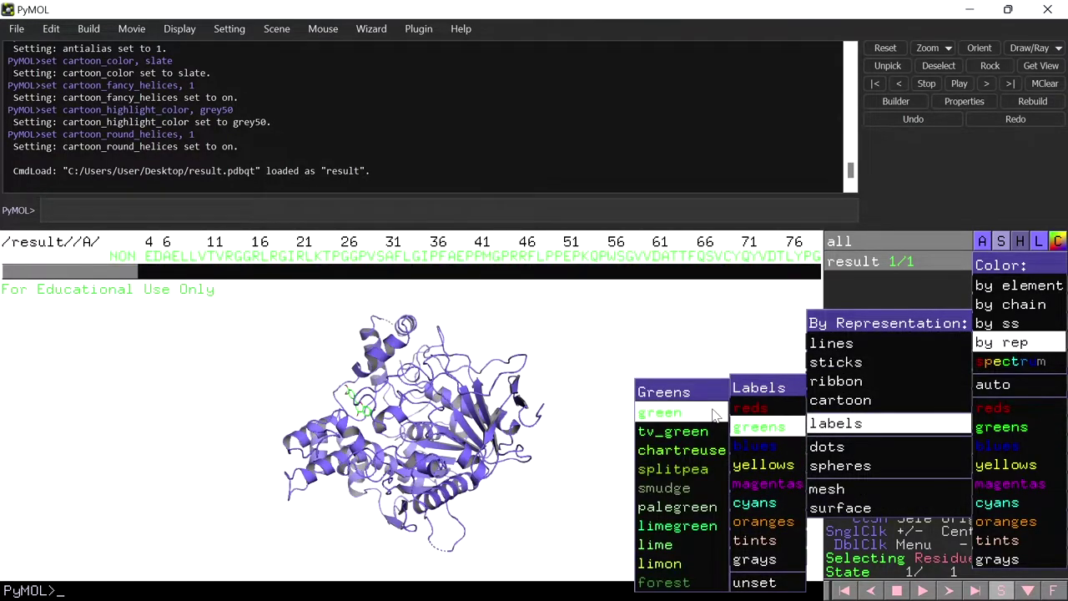
click(598, 376)
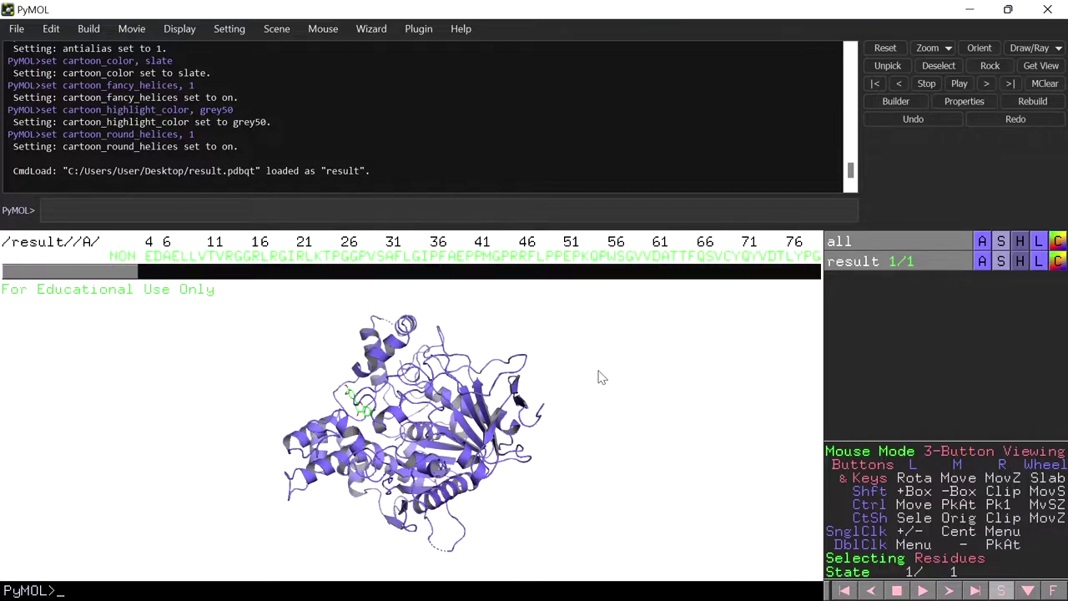
Hide the external GUI and turn off the sequence display to enlarge the structure view
click(177, 29)
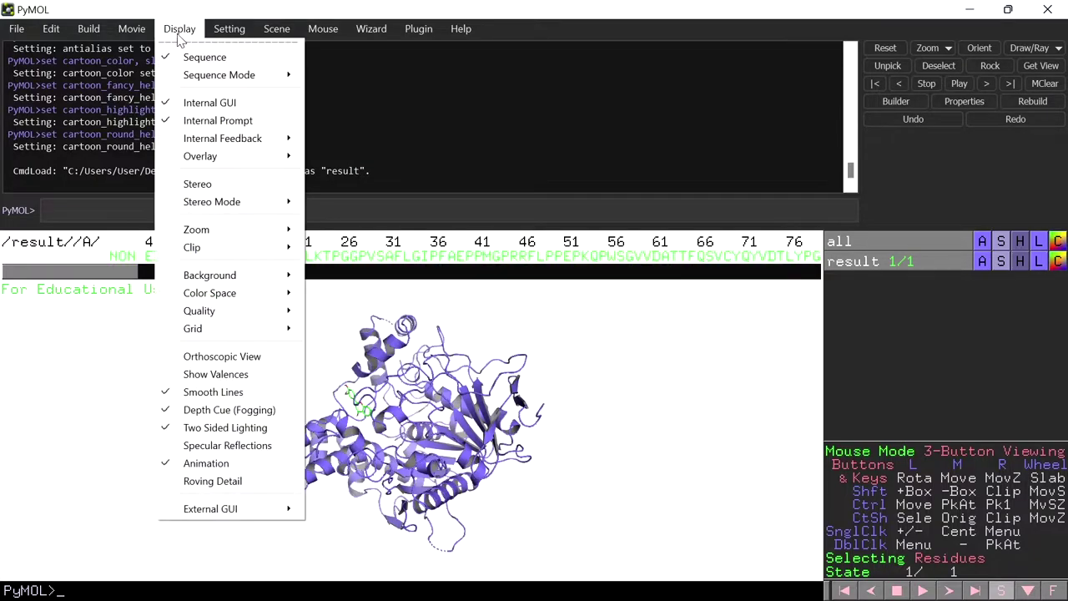
mouse_move(263, 512)
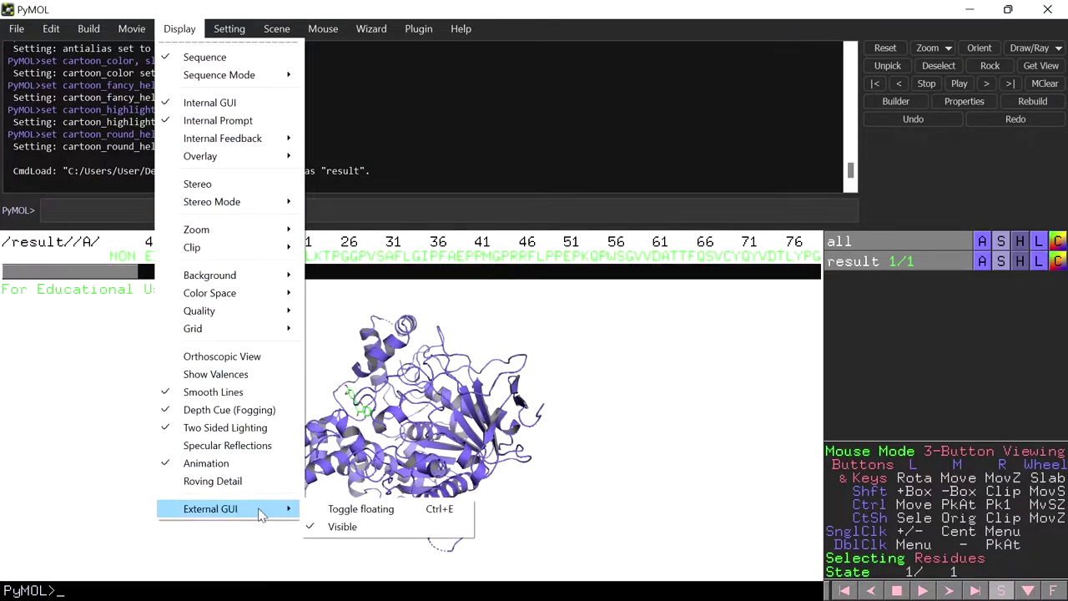
click(319, 526)
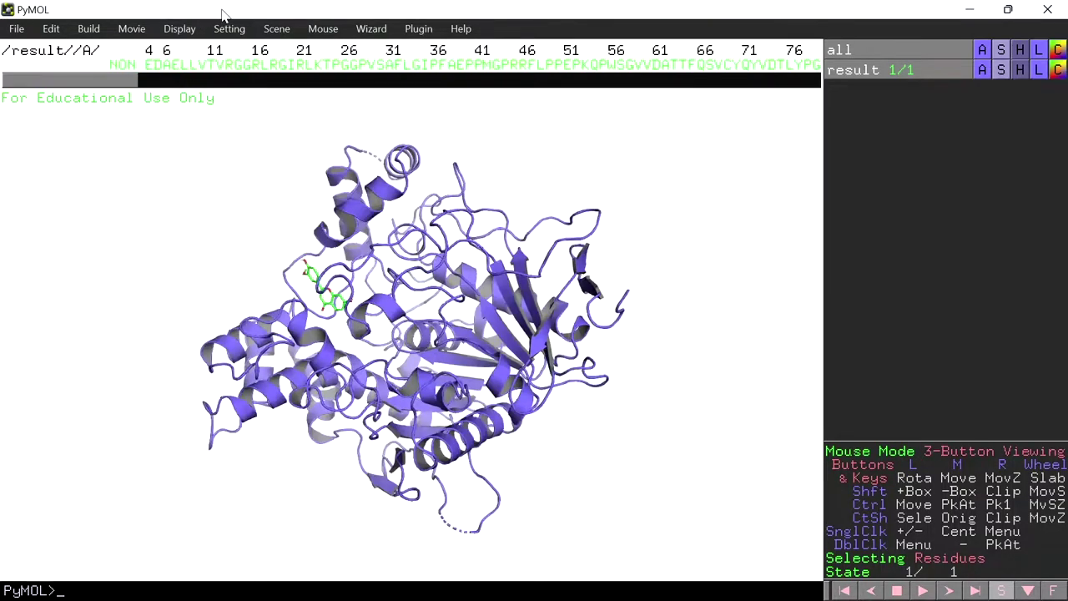
click(179, 30)
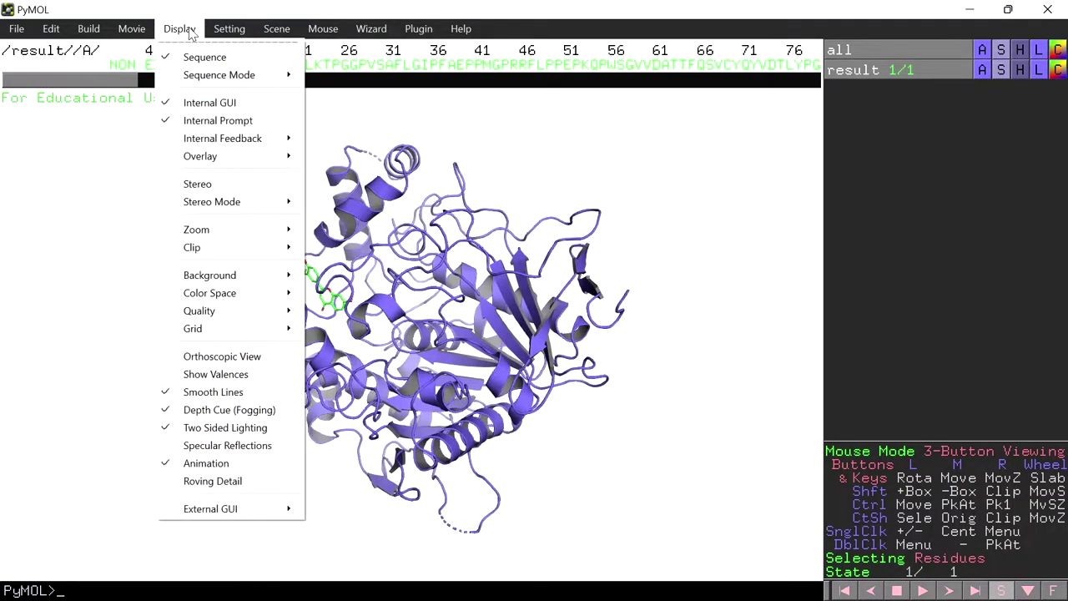
click(183, 54)
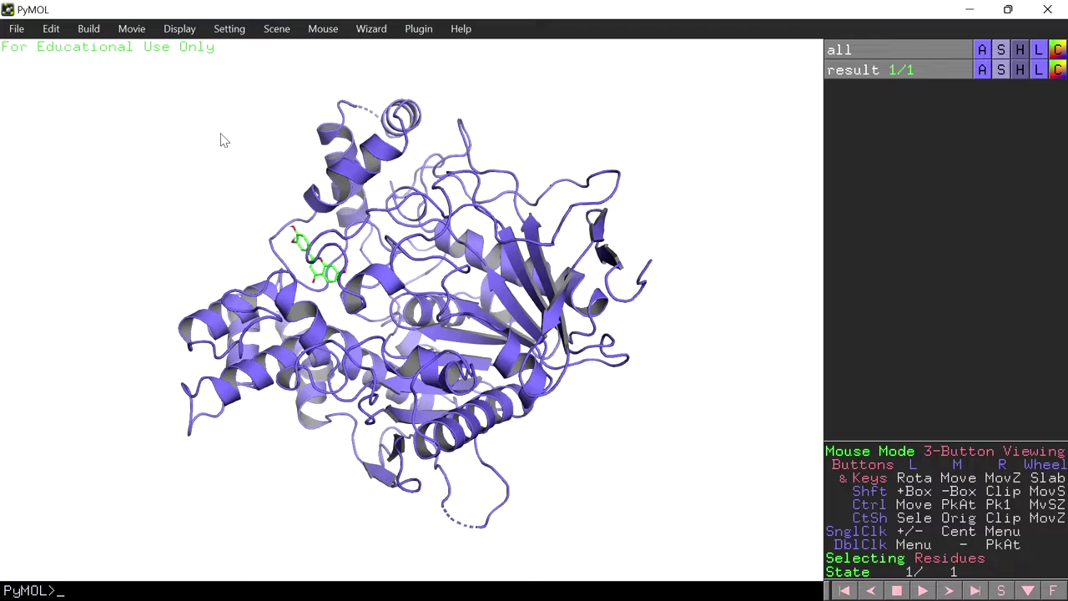
Apply the ligands preset to the result object to show the ligand with its surrounding residues and polar contacts
drag(304, 230, 332, 259)
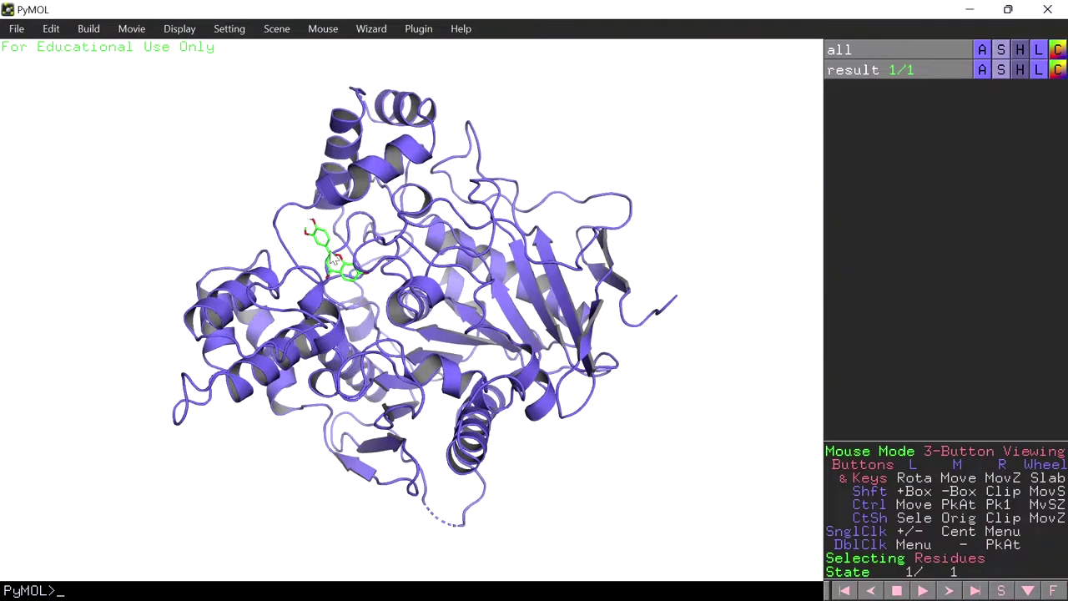
right_drag(308, 250, 319, 379)
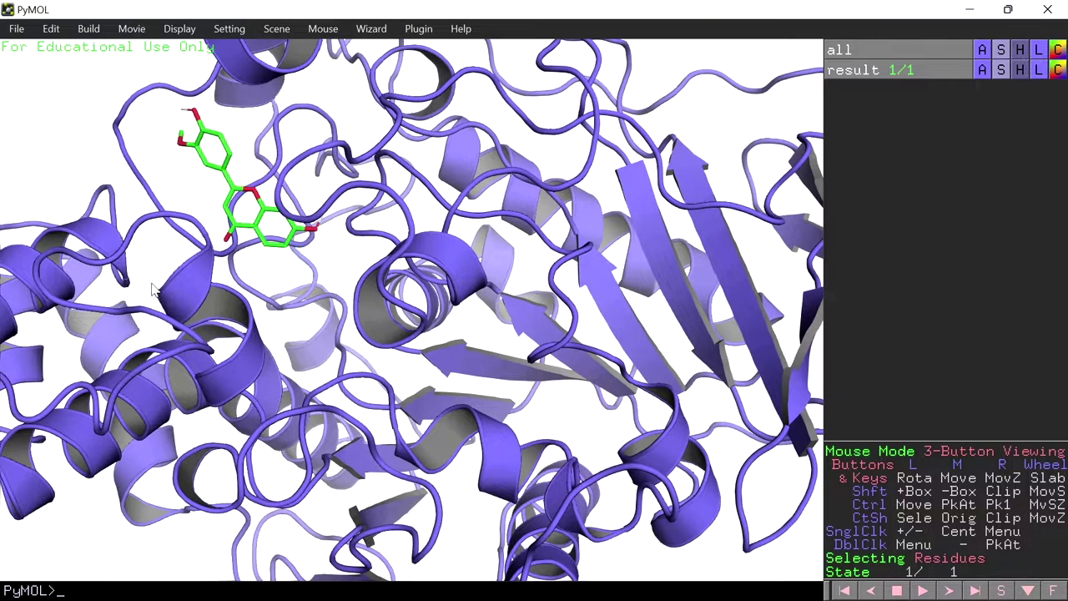
click(982, 73)
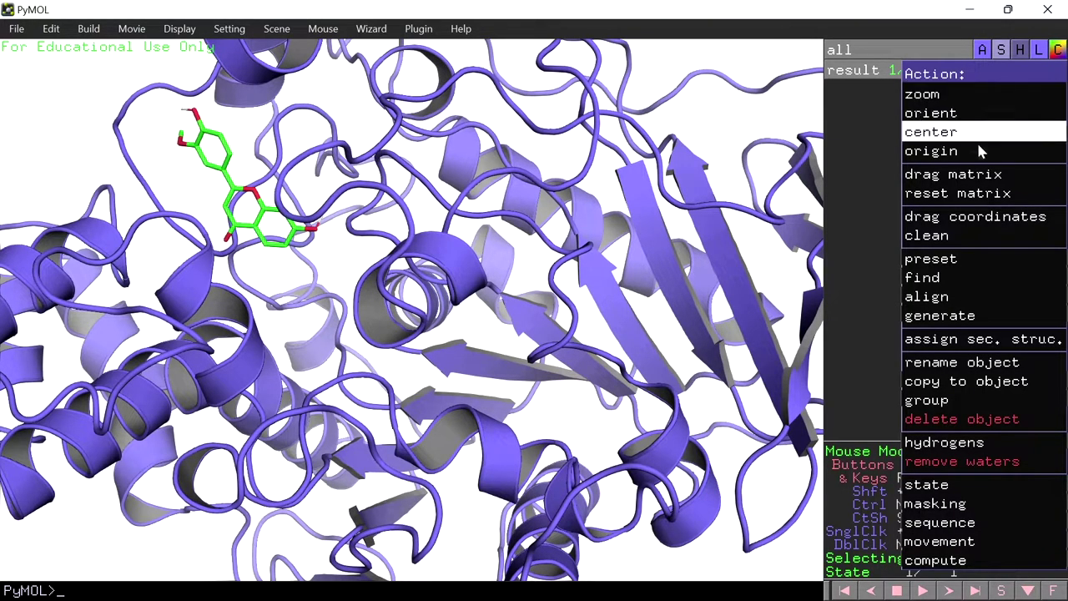
mouse_move(974, 262)
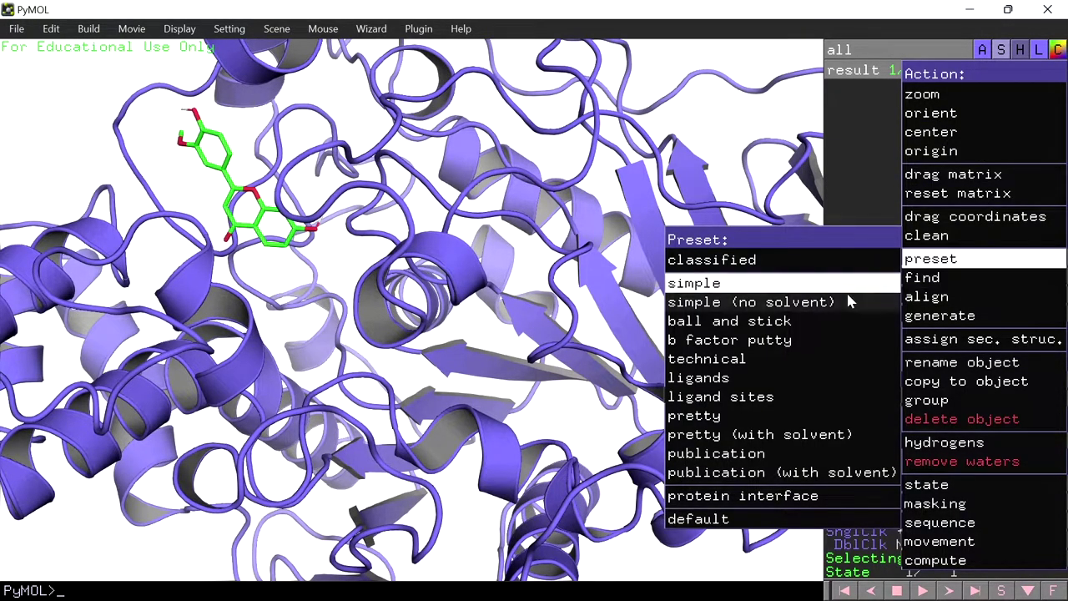
click(777, 380)
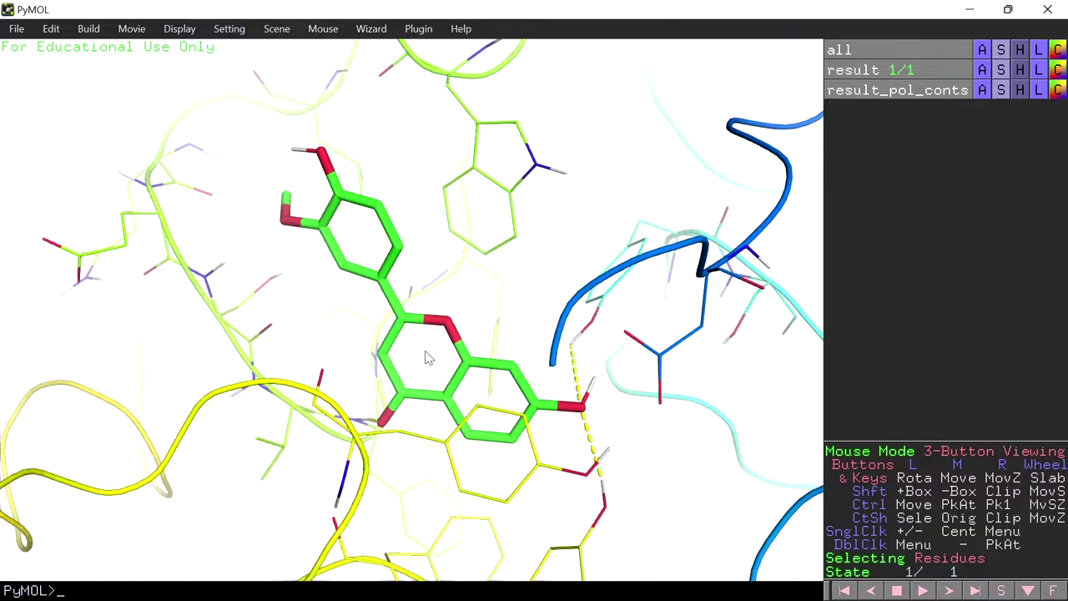
Select the residue that forms the dashed polar contact with the ligand's carbonyl oxygen
drag(417, 351, 452, 401)
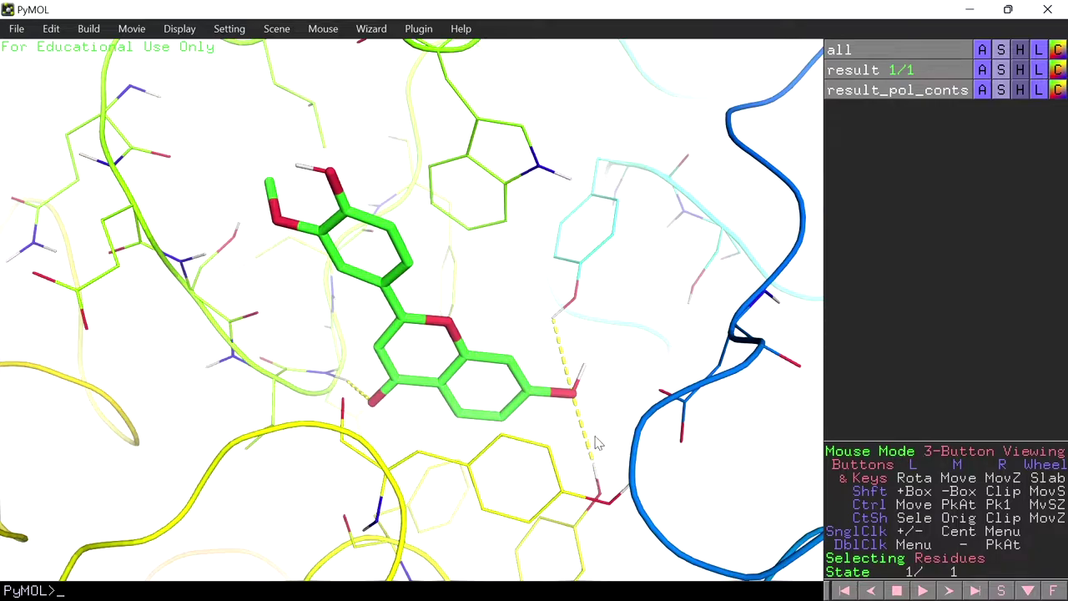
mouse_move(348, 387)
mouse_down()
mouse_move(364, 387)
mouse_move(361, 396)
mouse_up()
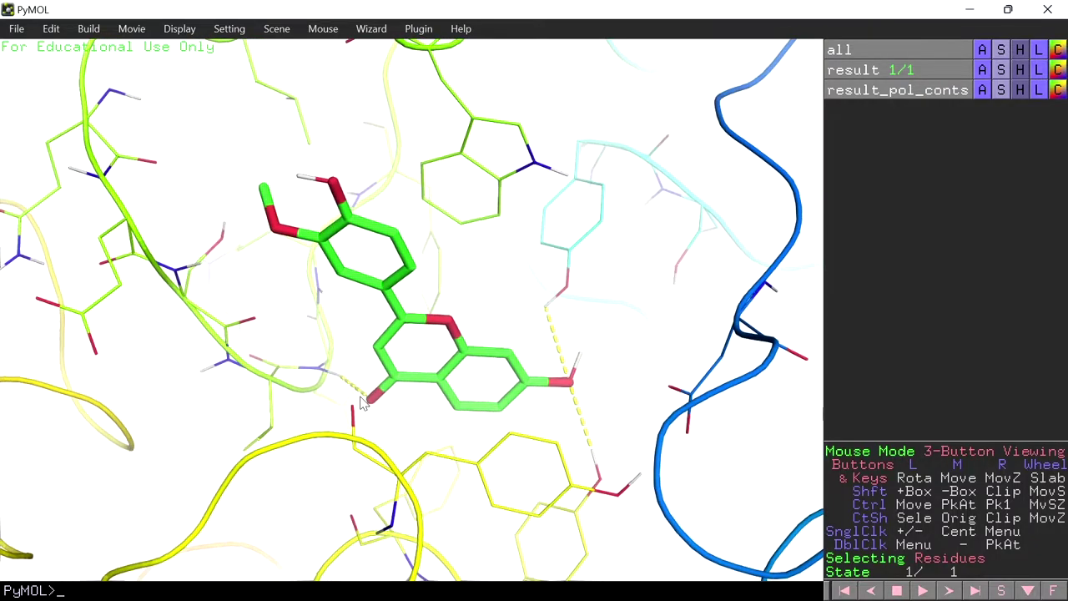
click(311, 369)
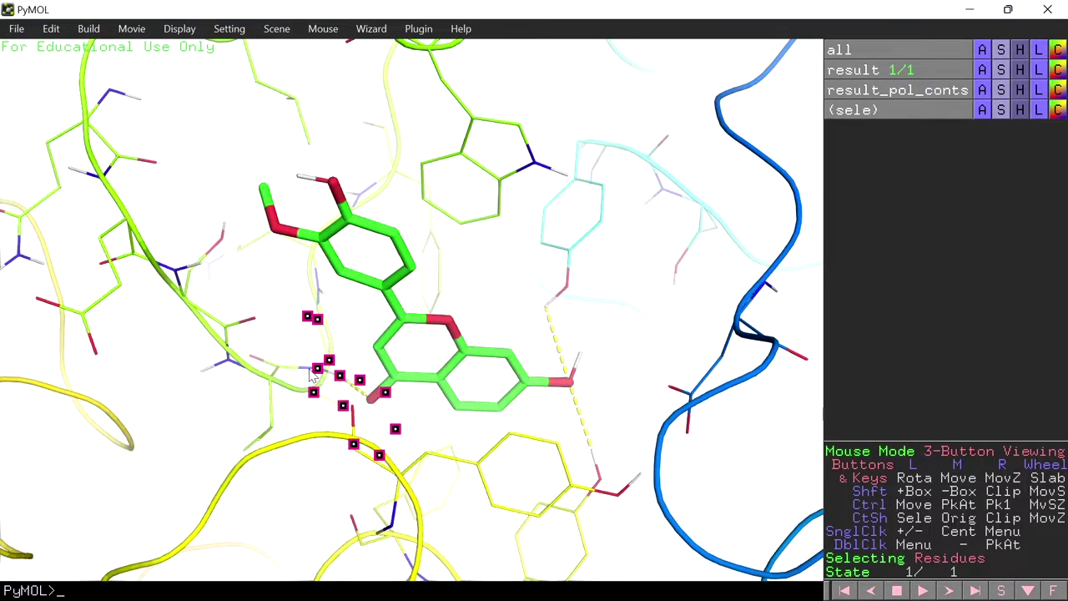
Add the two residues with dashed contacts to the fused ring's hydroxyl group to the selection and show the selection as licorice
click(560, 255)
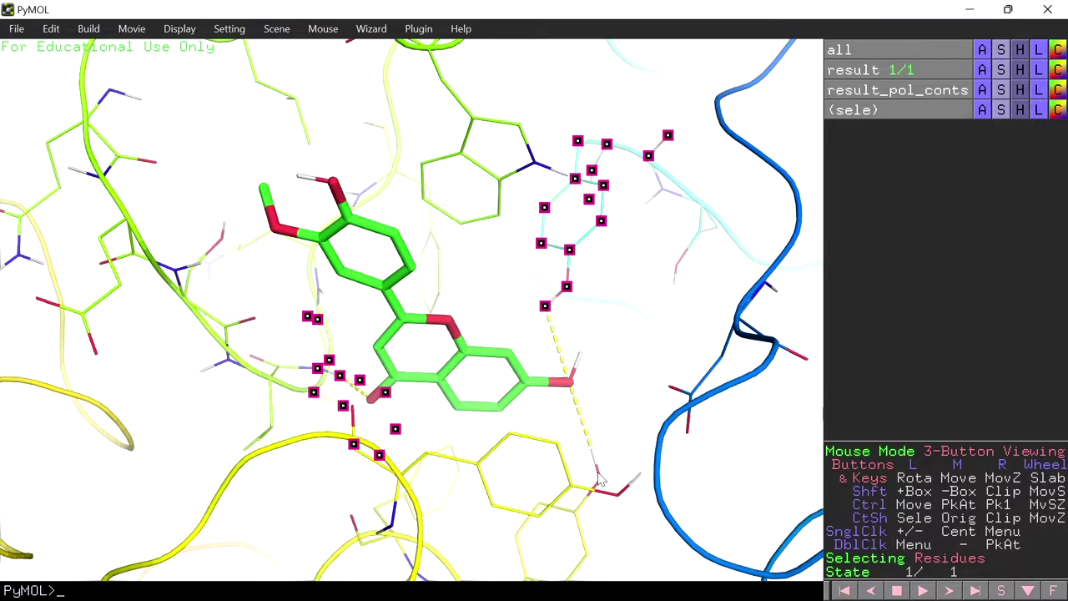
click(599, 478)
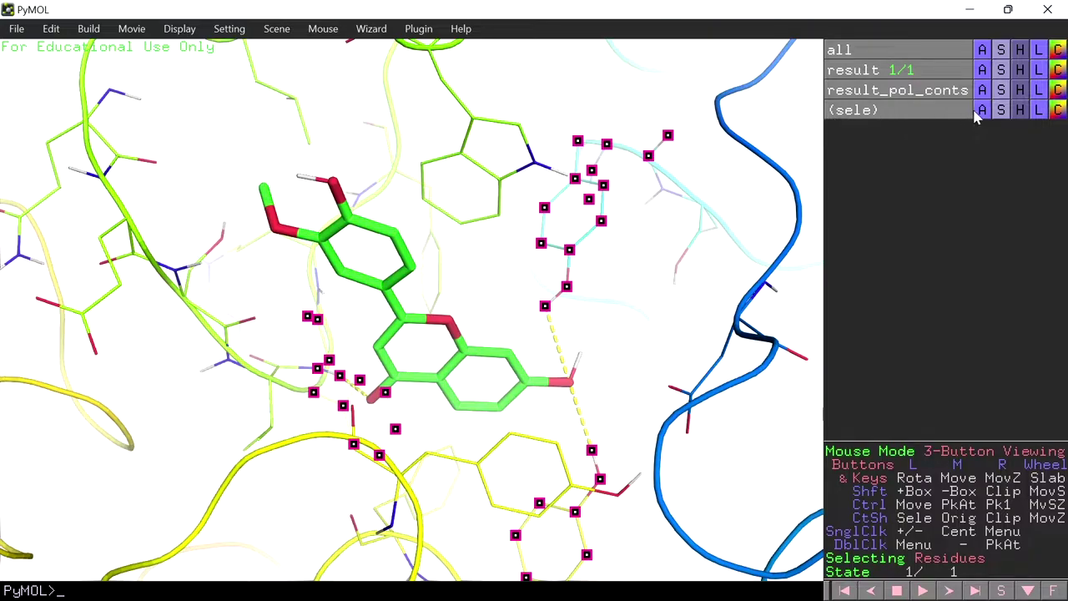
click(1001, 111)
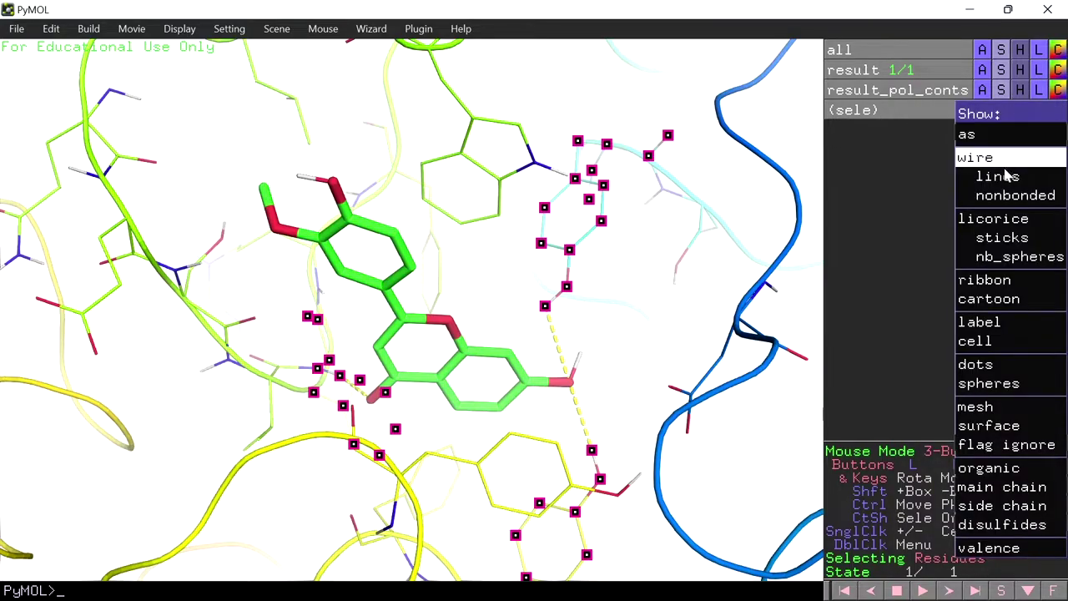
click(1038, 221)
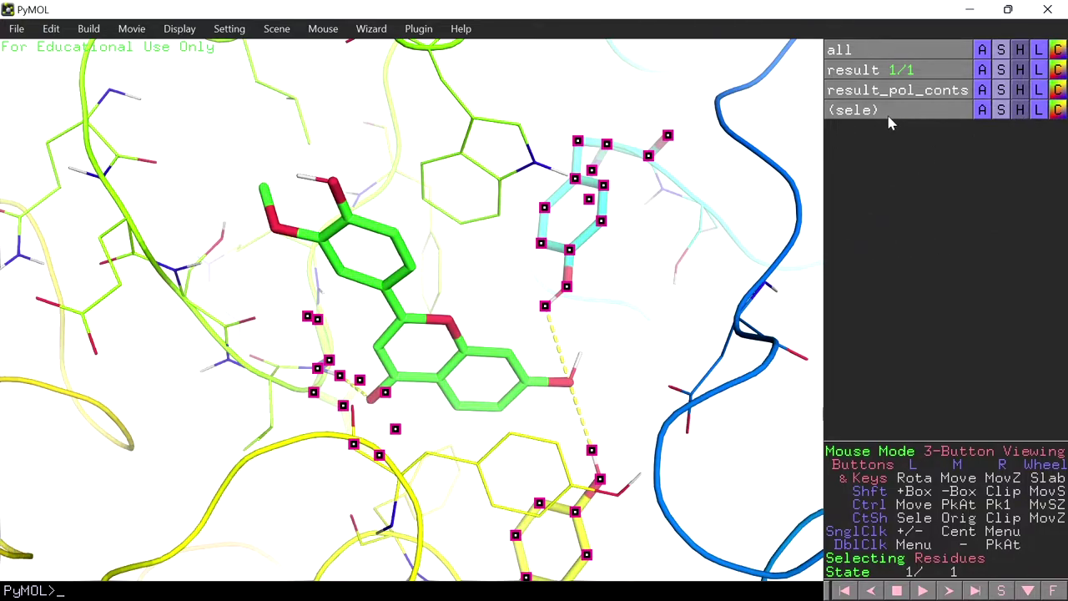
Label the selected residues with their residue names and numbers, and clear the selection highlighting
click(1040, 116)
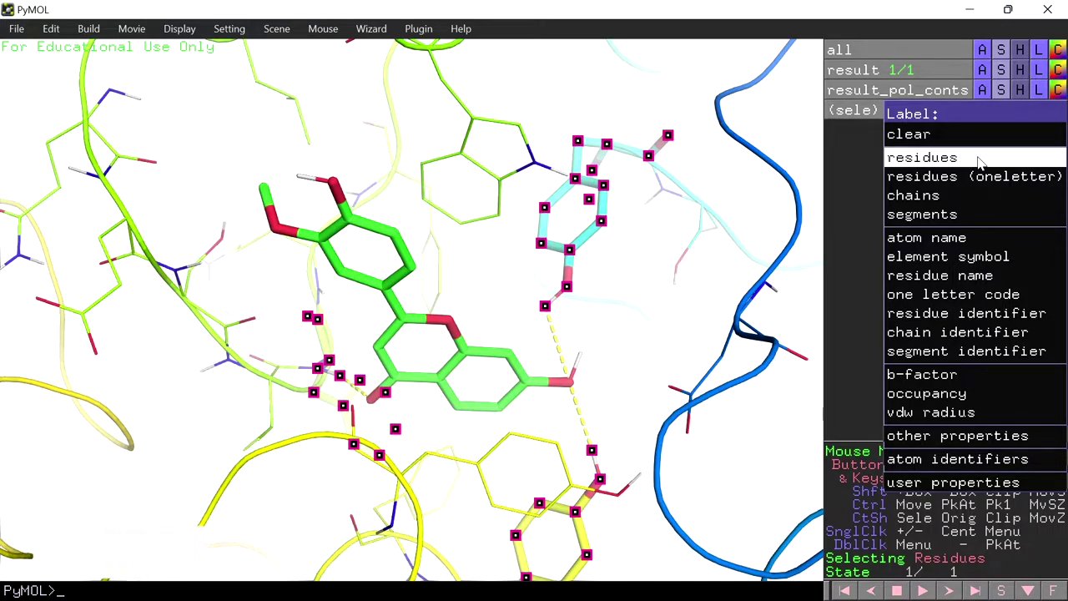
click(980, 158)
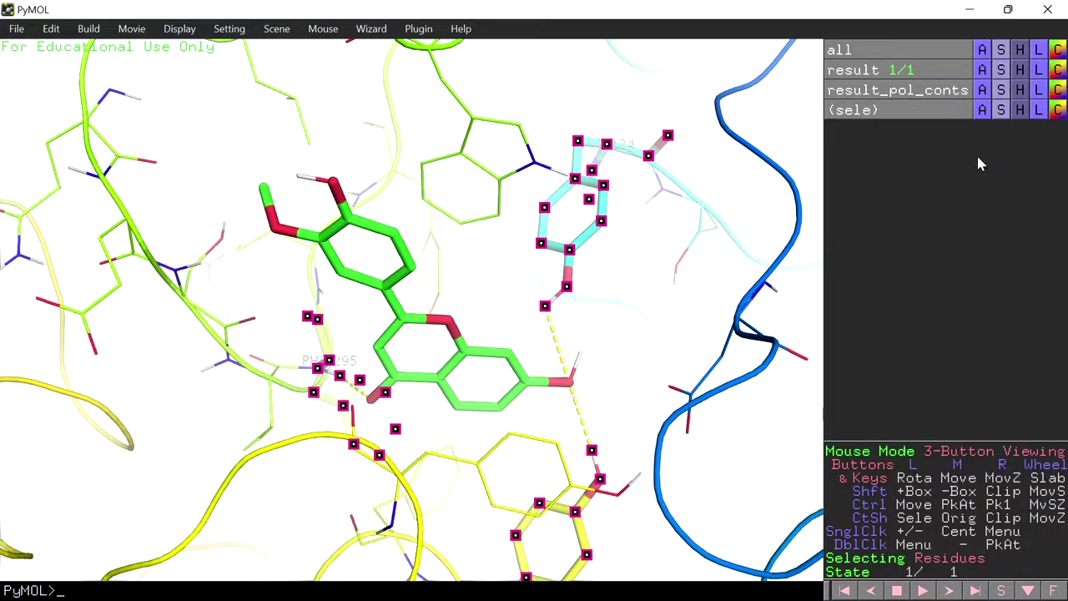
click(678, 353)
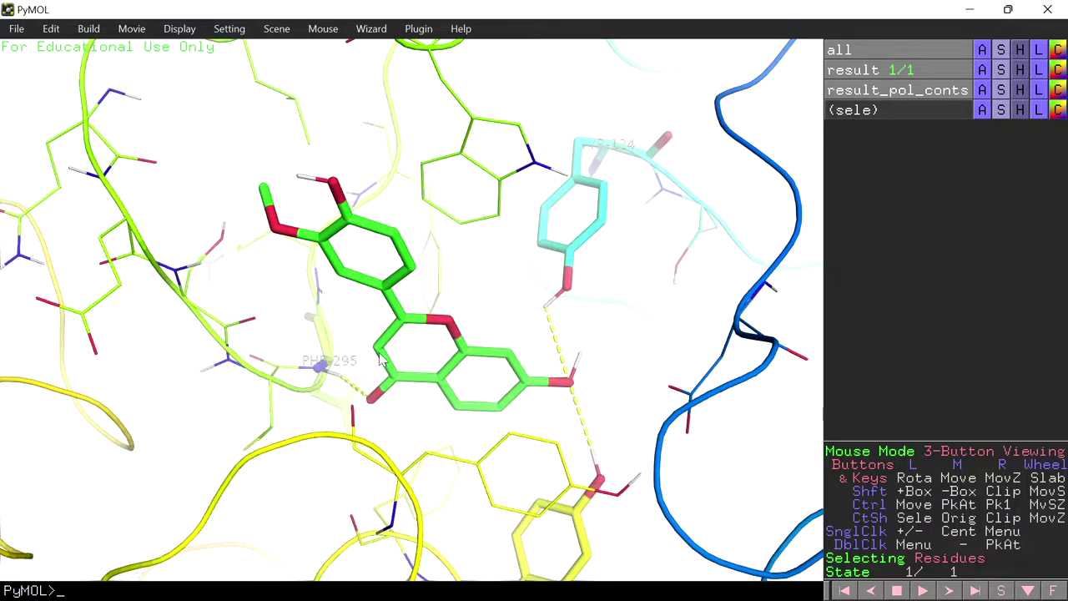
Measure the distances from the hydroxyl hydrogens of TYR-124 and TYR-337 to the ligand's hydroxyl oxygen with the Measurement wizard
drag(628, 343, 609, 174)
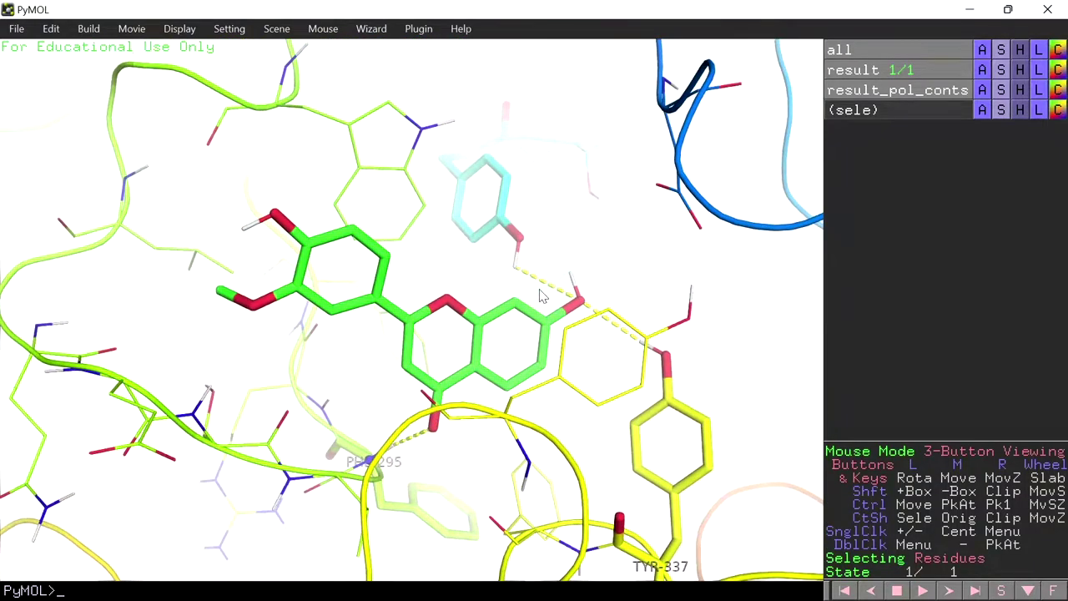
drag(541, 296, 539, 276)
drag(403, 209, 412, 262)
scroll(412, 262, down, 5)
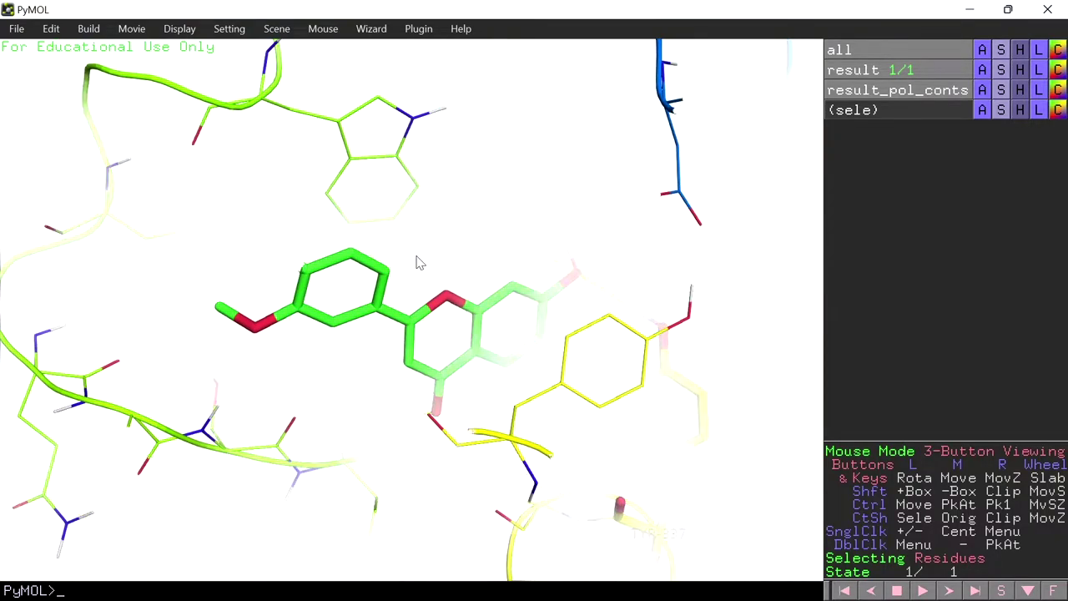
scroll(415, 262, up, 5)
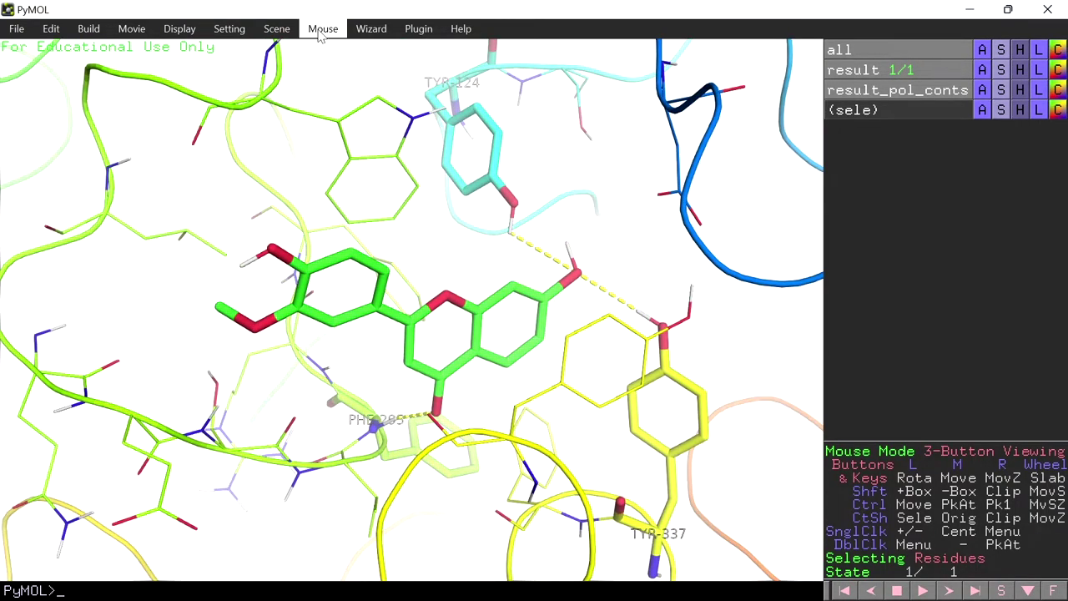
click(377, 37)
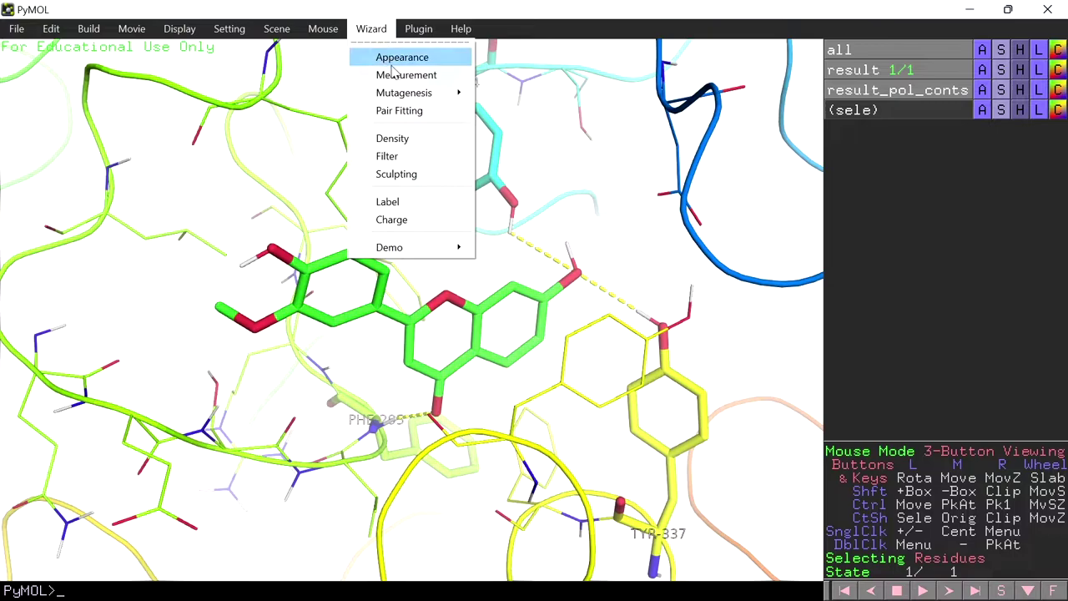
click(445, 77)
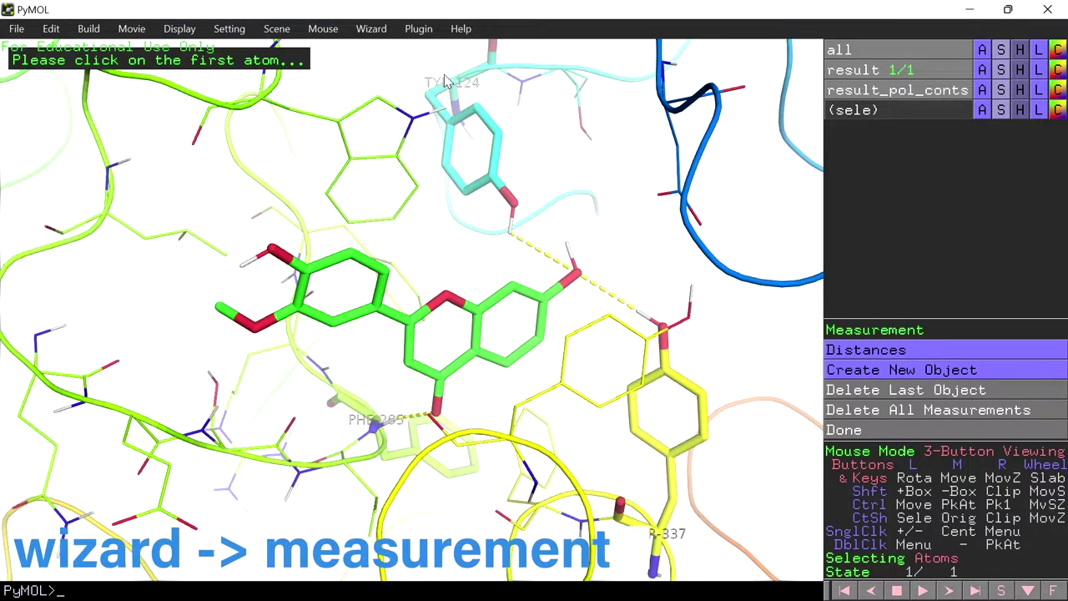
click(513, 232)
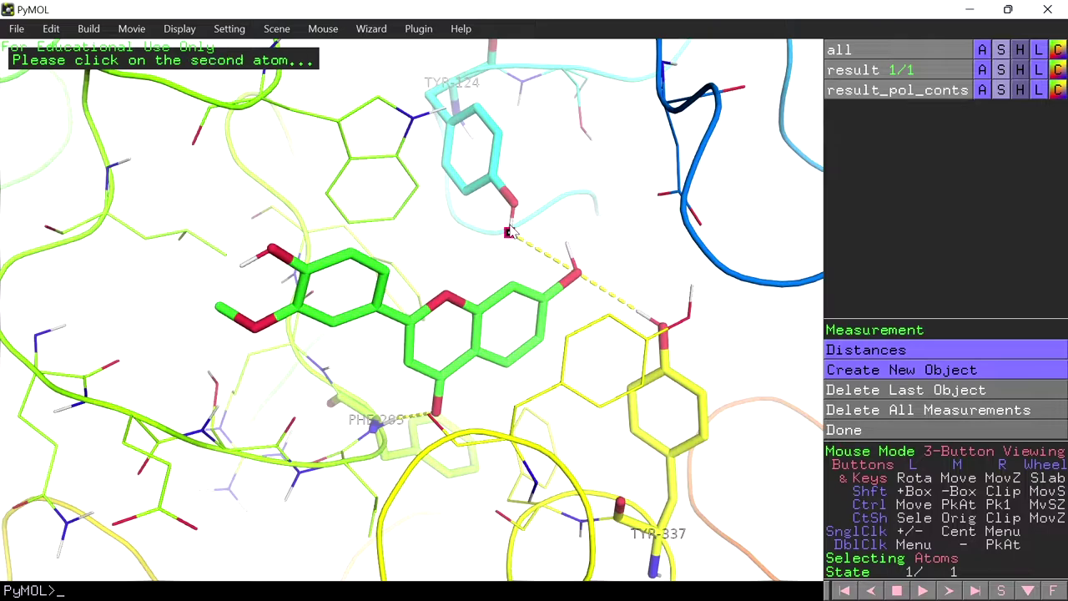
click(577, 278)
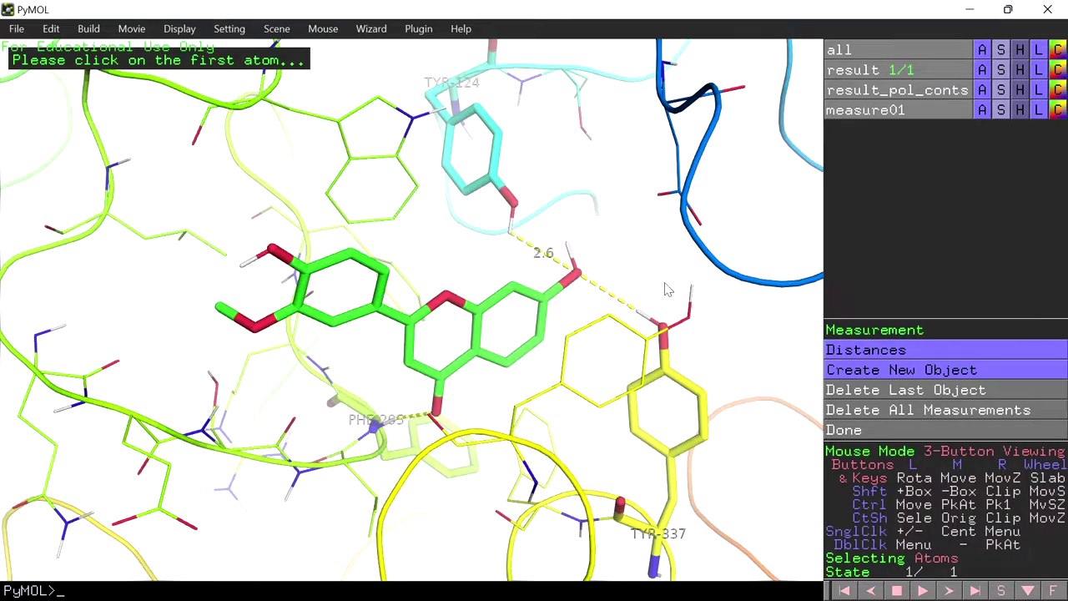
click(647, 321)
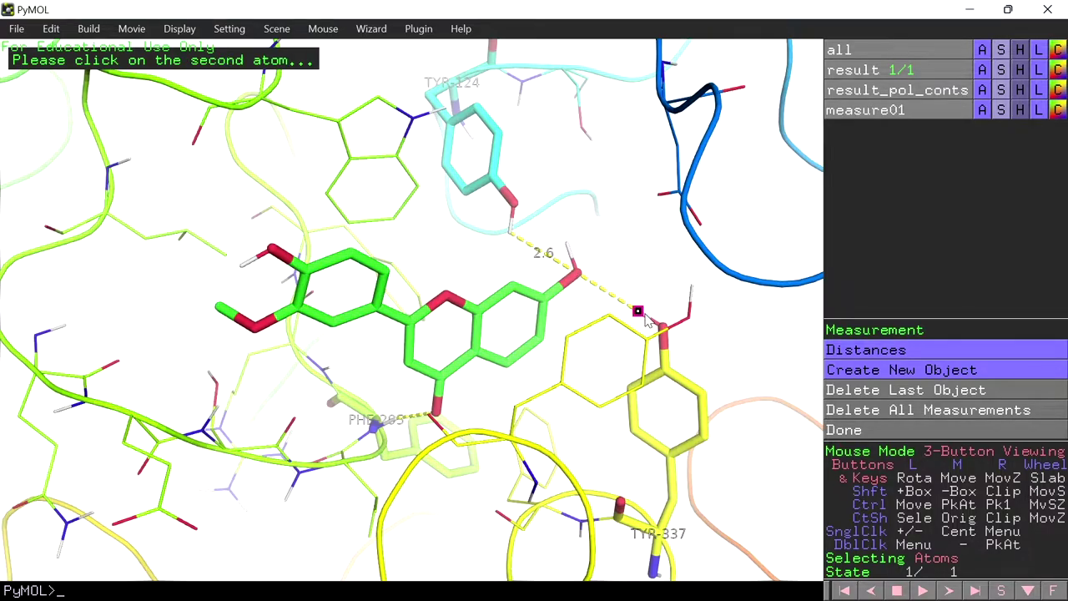
click(577, 279)
Measure the distance from the backbone NH hydrogen of PHE-295 to the ligand's carbonyl oxygen and finish the Measurement wizard
drag(484, 365, 496, 340)
drag(409, 435, 433, 426)
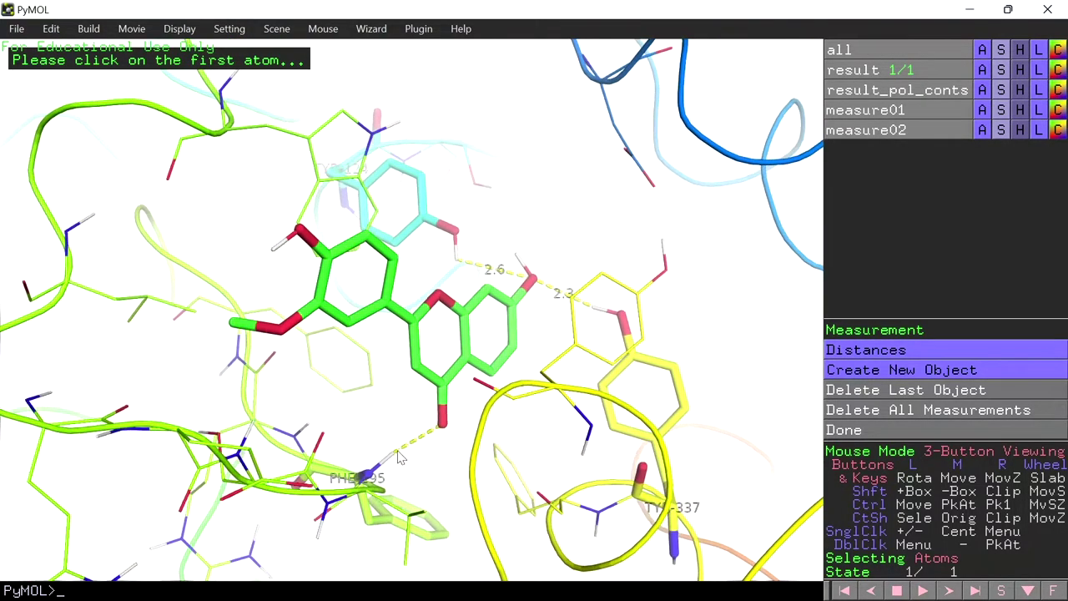
click(390, 457)
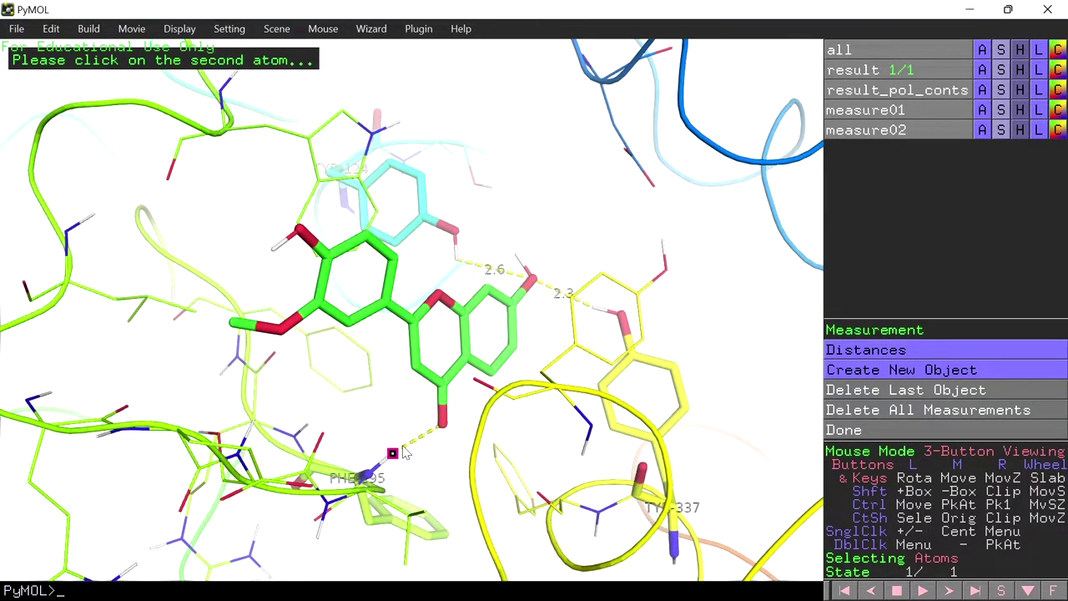
click(444, 425)
drag(445, 330, 428, 351)
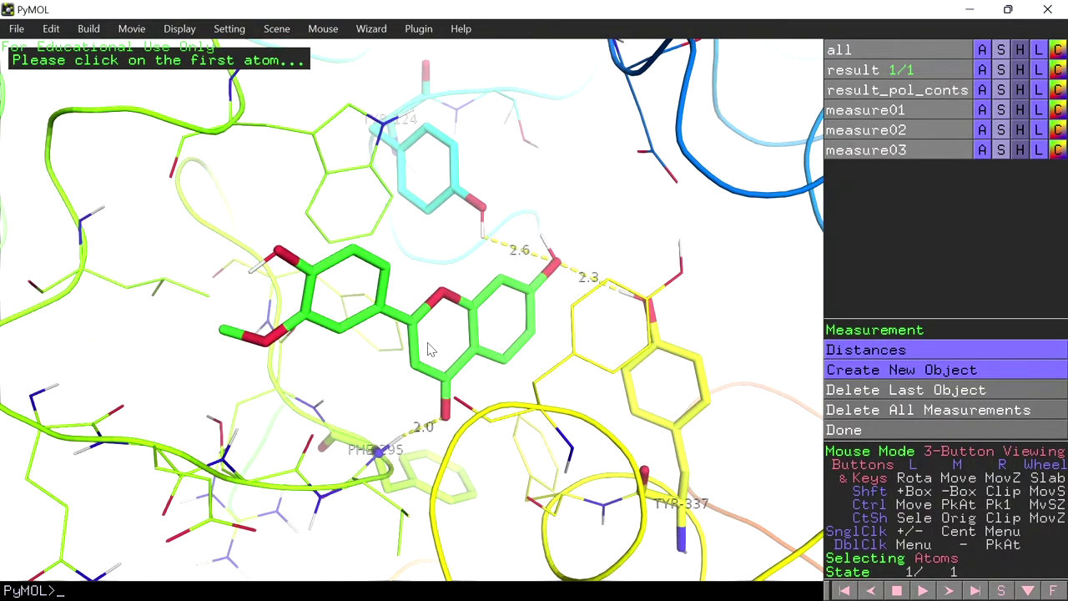
click(846, 430)
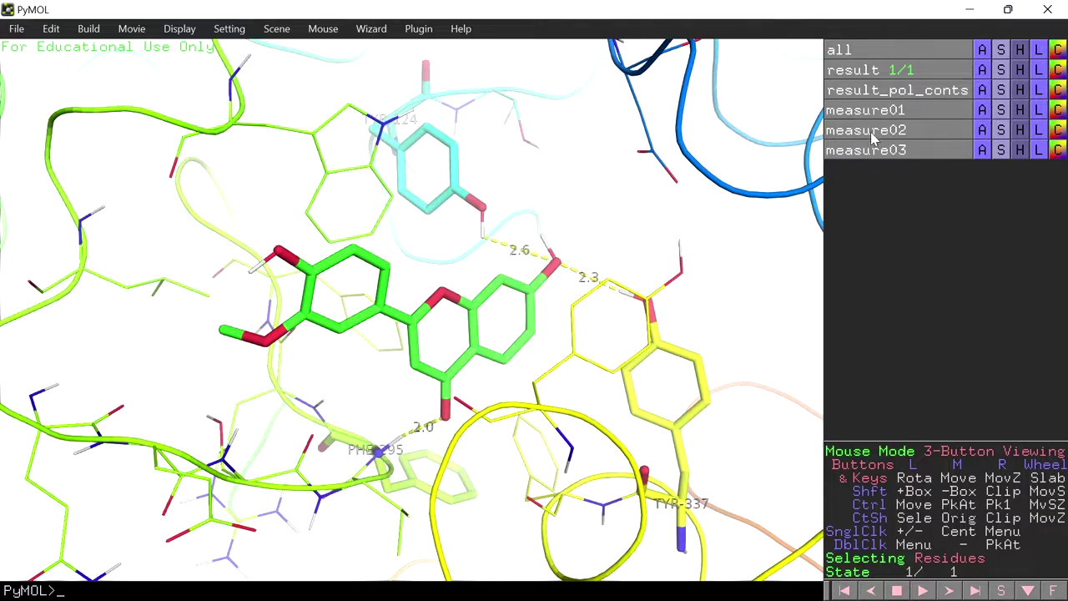
Hide the measure01, measure02, measure03 and result_pol_conts objects and show them again
click(880, 152)
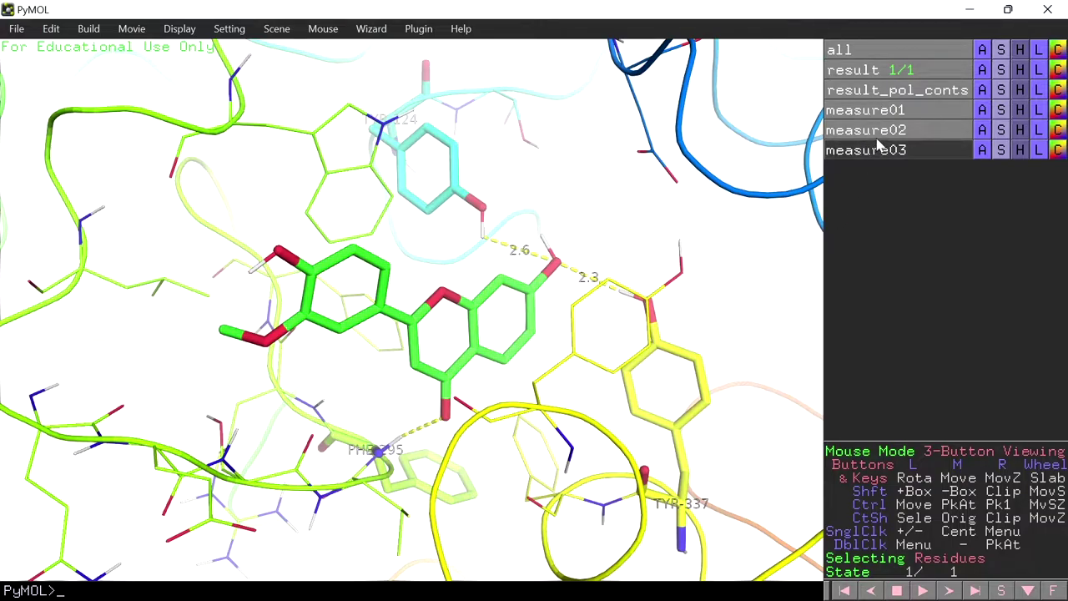
click(877, 133)
click(873, 112)
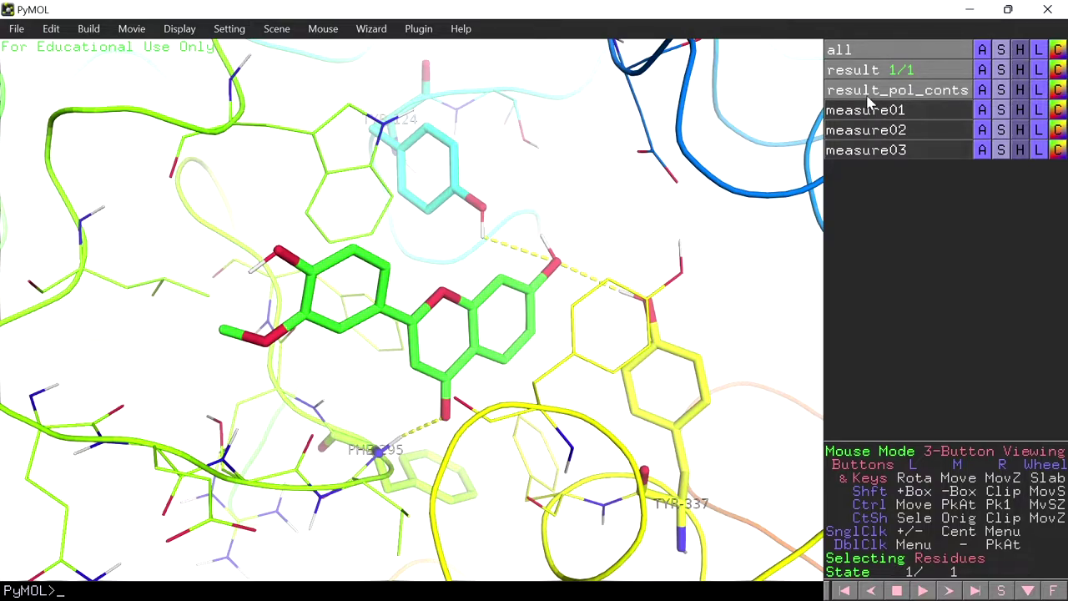
click(868, 100)
drag(868, 100, 870, 152)
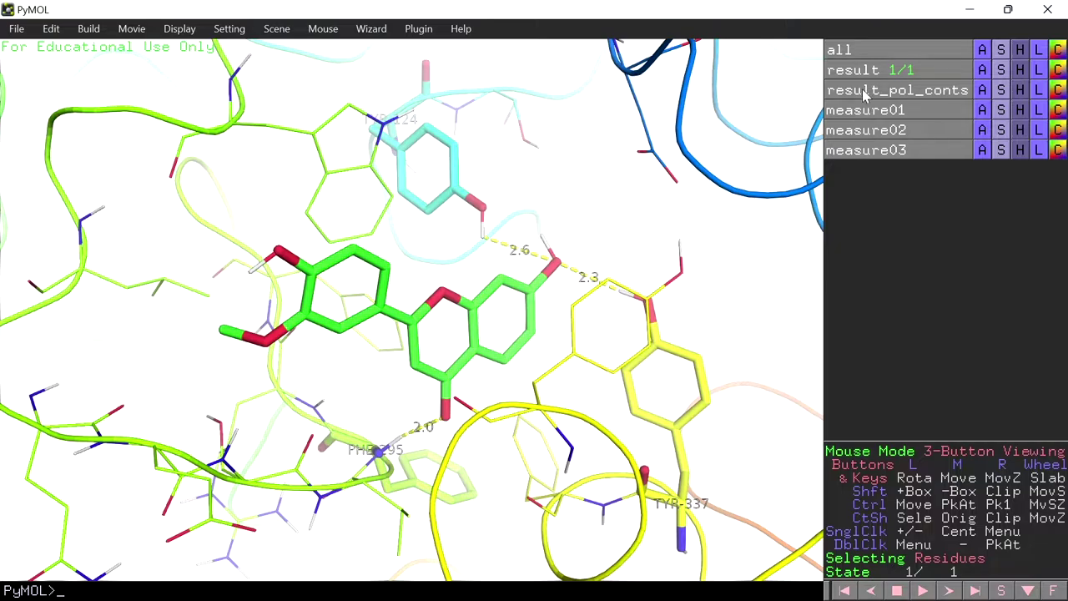
Show the floating External GUI and ray-trace the current view at 1480 x 974 px, 150 DPI, with a transparent background
click(171, 31)
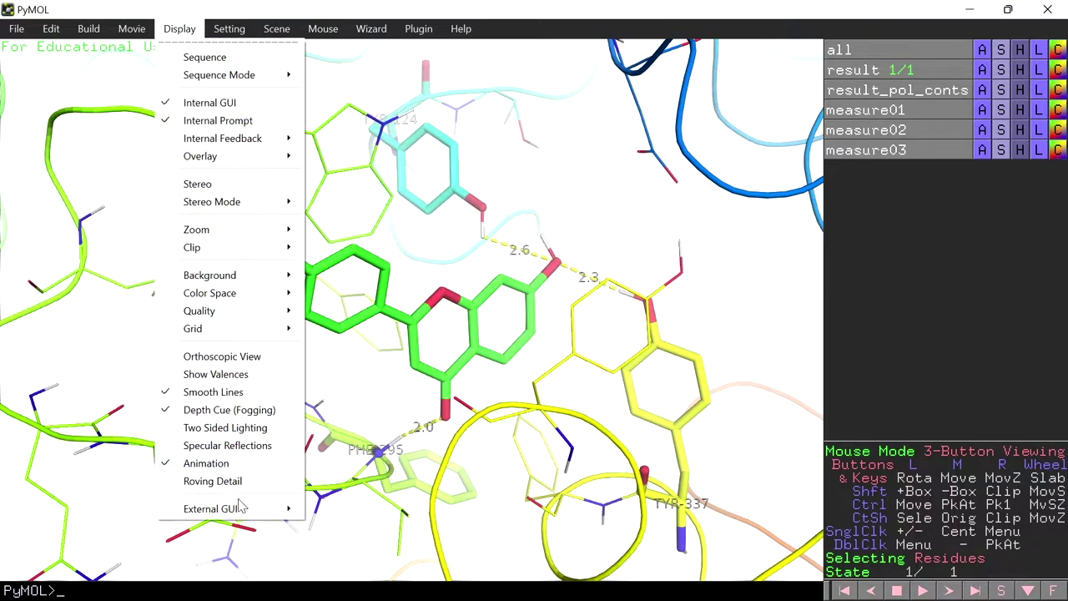
mouse_move(242, 508)
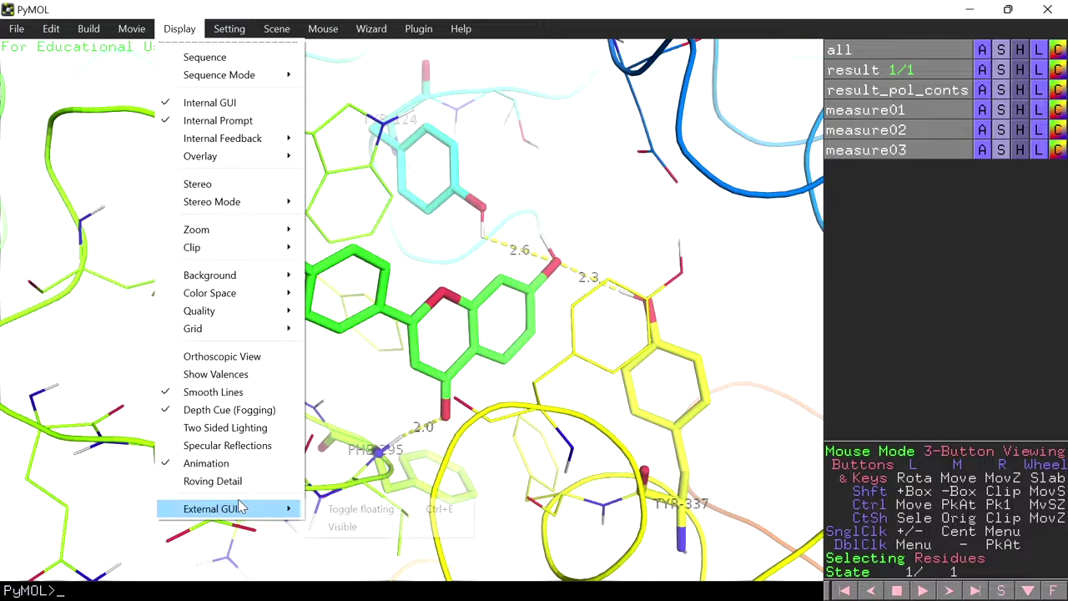
click(359, 509)
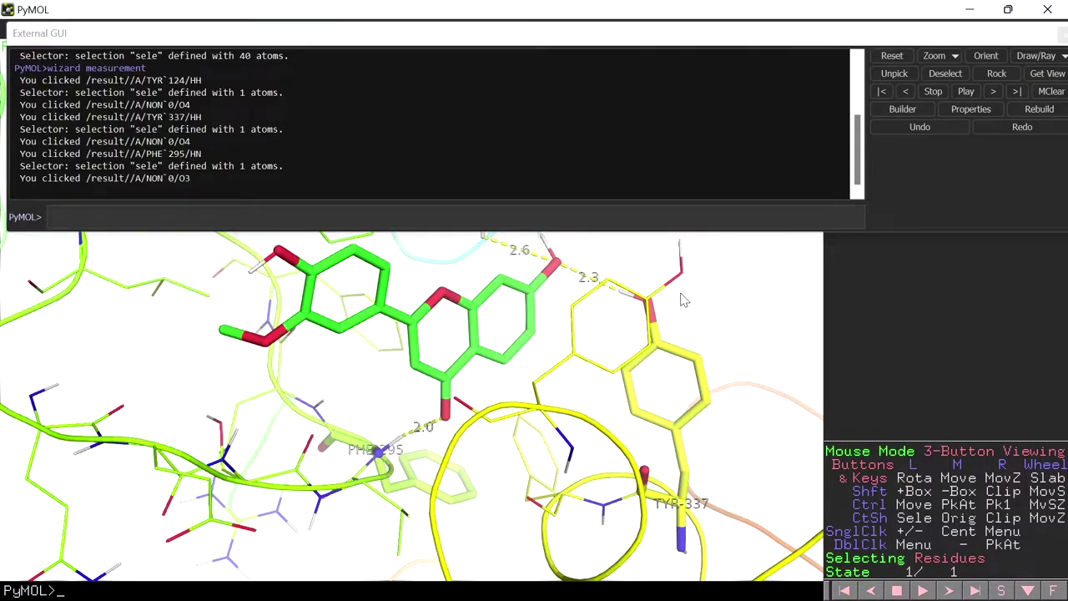
click(1039, 55)
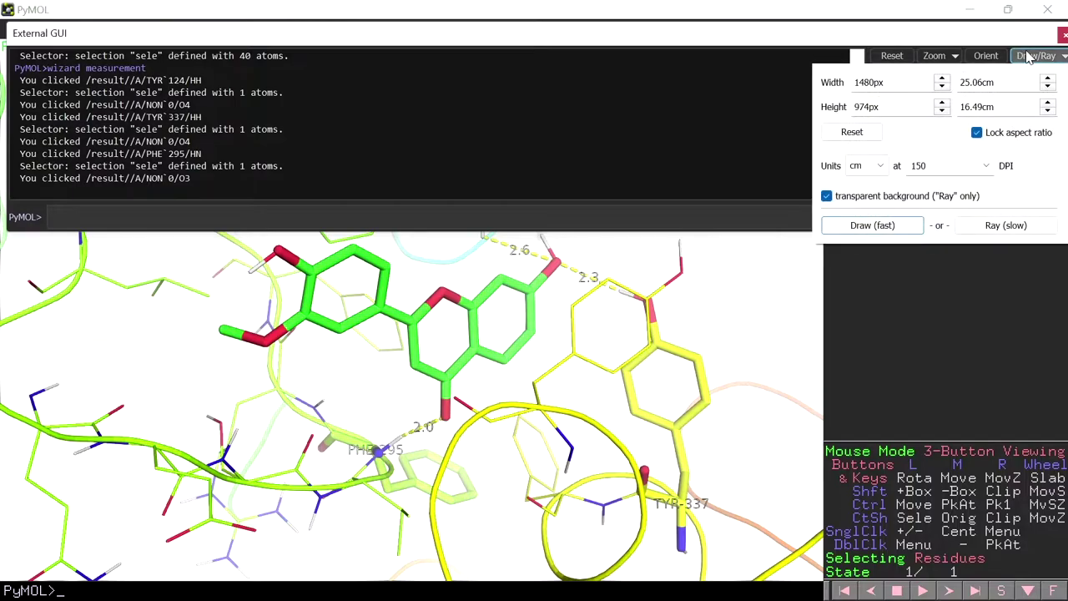
click(1008, 227)
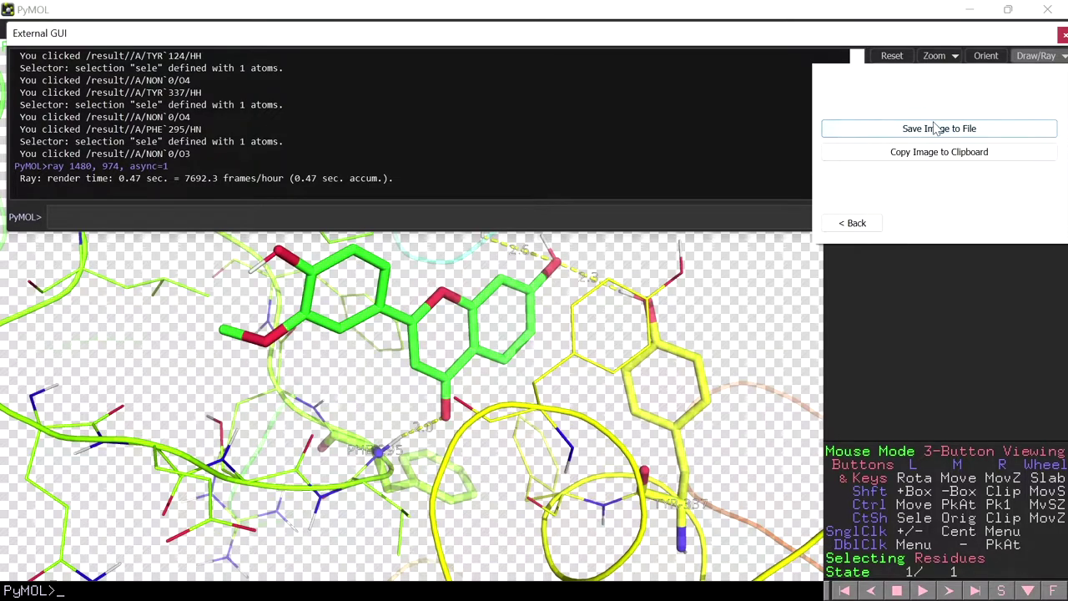
Close the image options and the External GUI without saving, and return from the ray-traced image to the live view
click(853, 222)
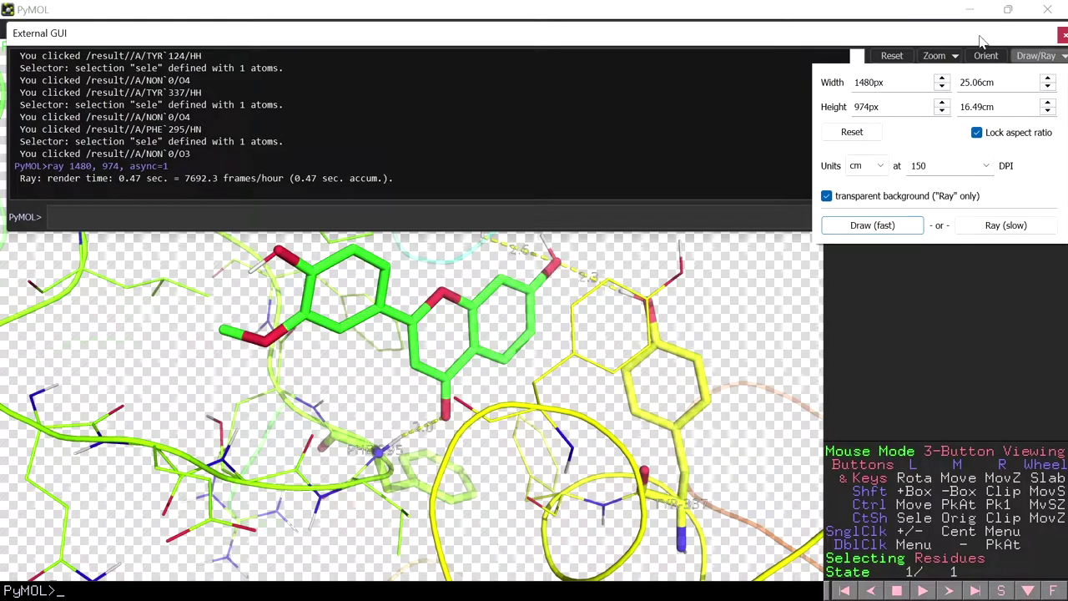
click(1063, 35)
click(1063, 35)
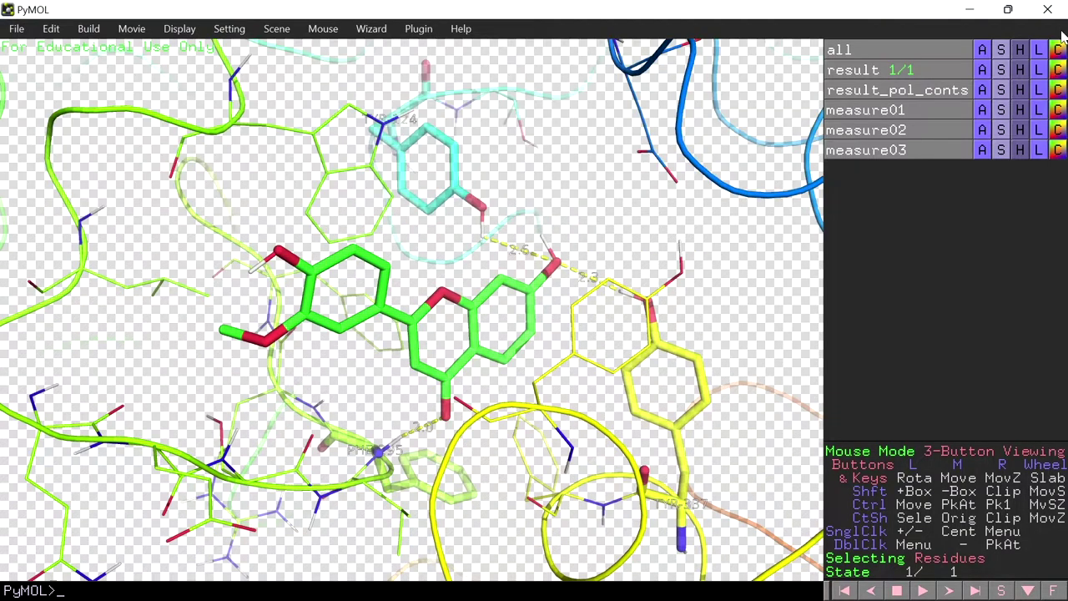
click(767, 246)
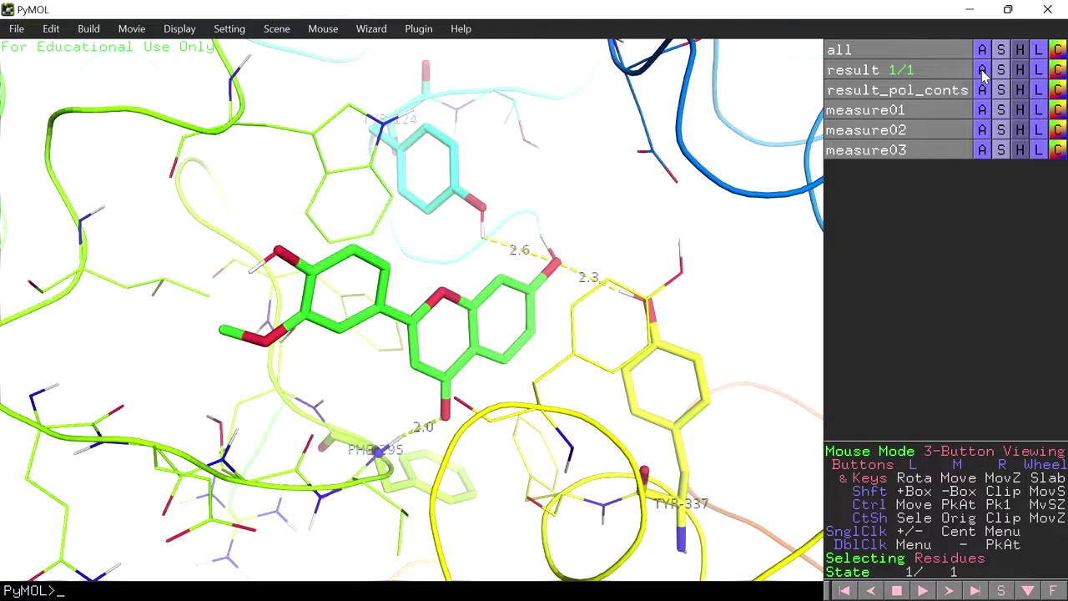
Apply the publication preset to the result object
click(982, 70)
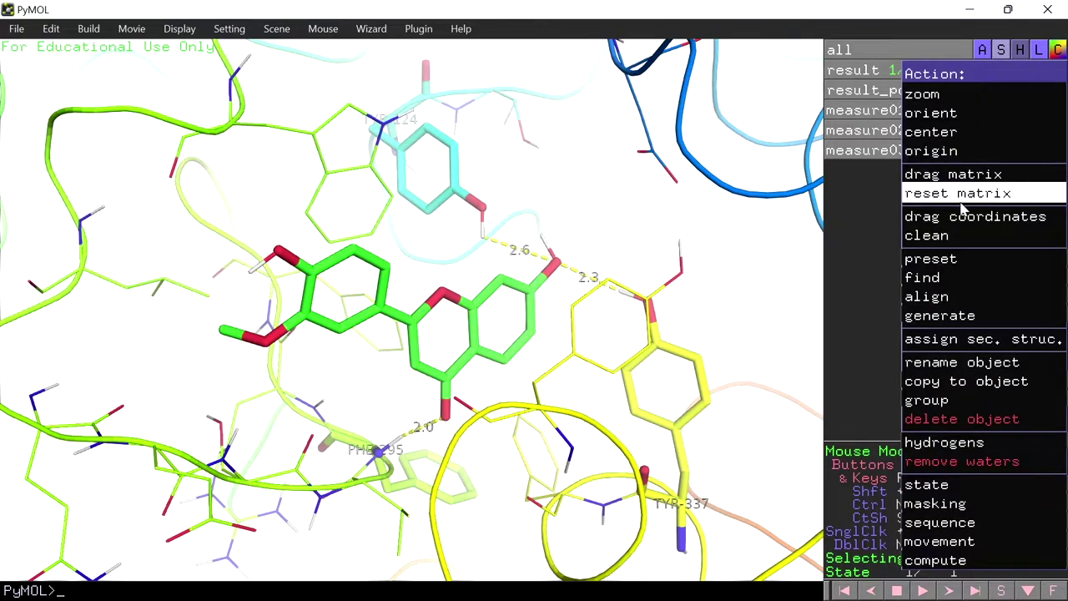
mouse_move(957, 261)
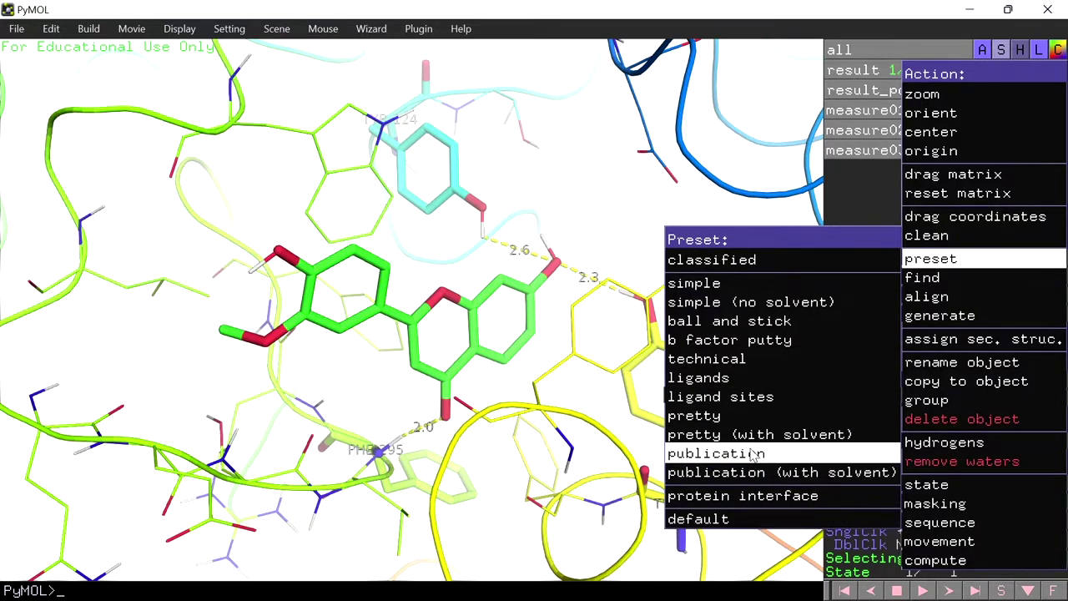
mouse_move(741, 398)
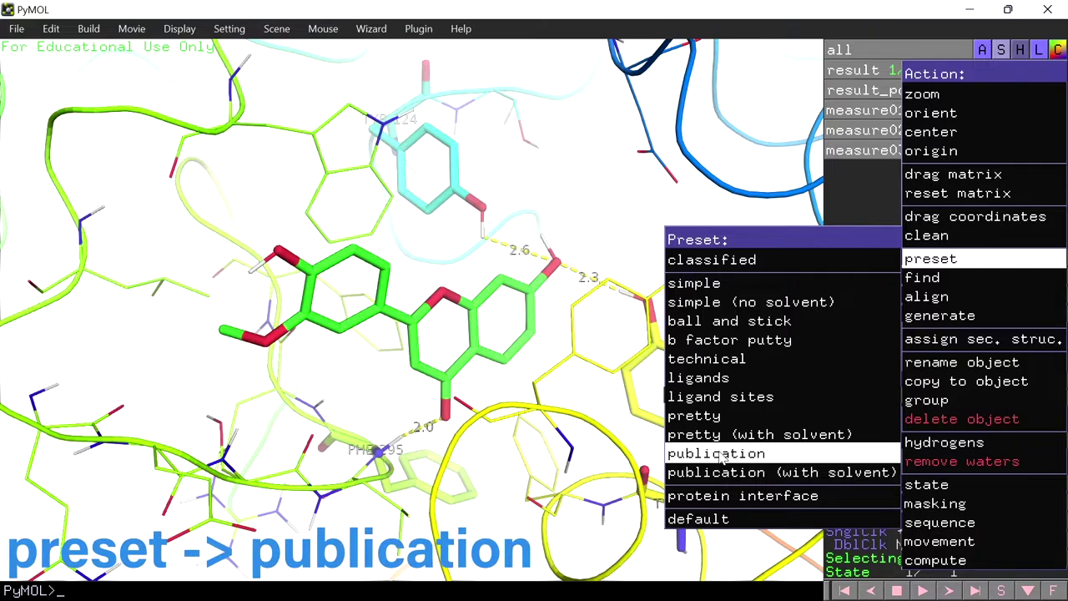
click(717, 454)
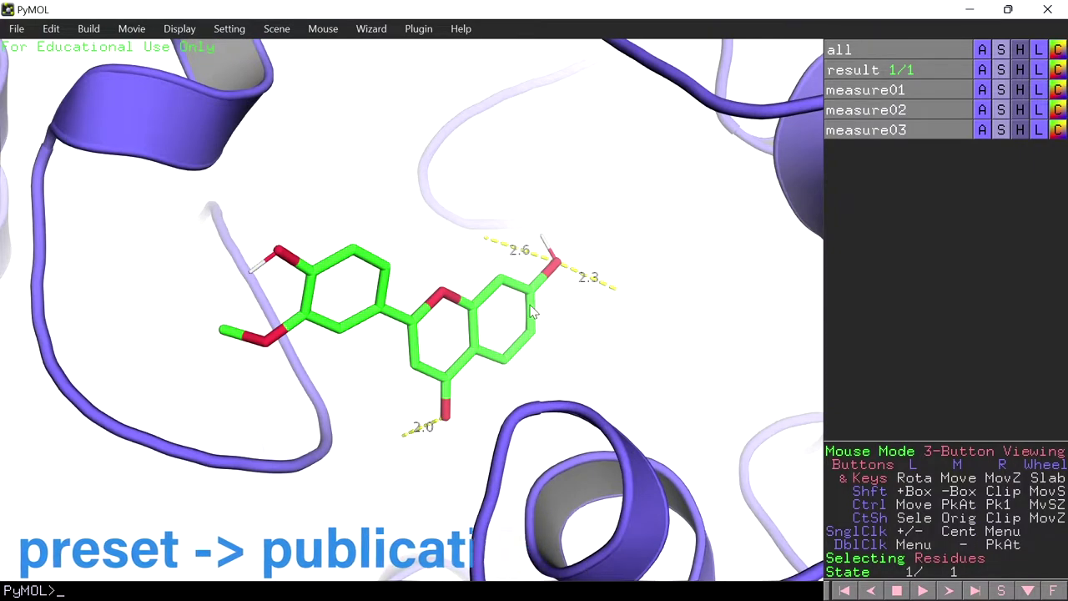
Hide the measure01, measure02 and measure03 distance objects
click(902, 131)
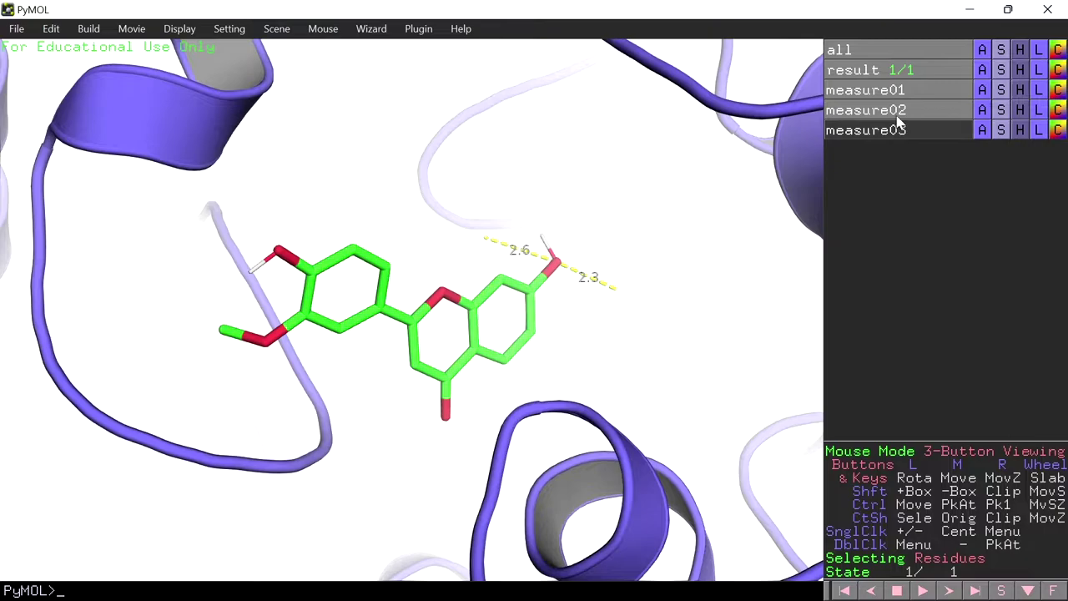
click(898, 113)
click(887, 96)
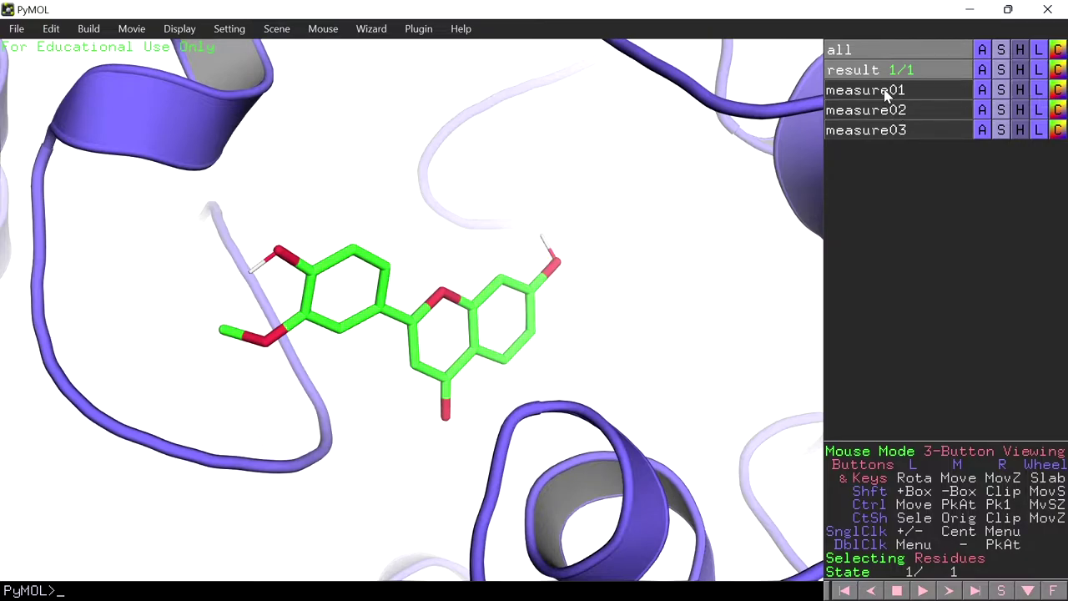
Apply the pretty preset to the result object with the whole protein in view
drag(399, 236, 405, 264)
right_drag(405, 262, 362, 5)
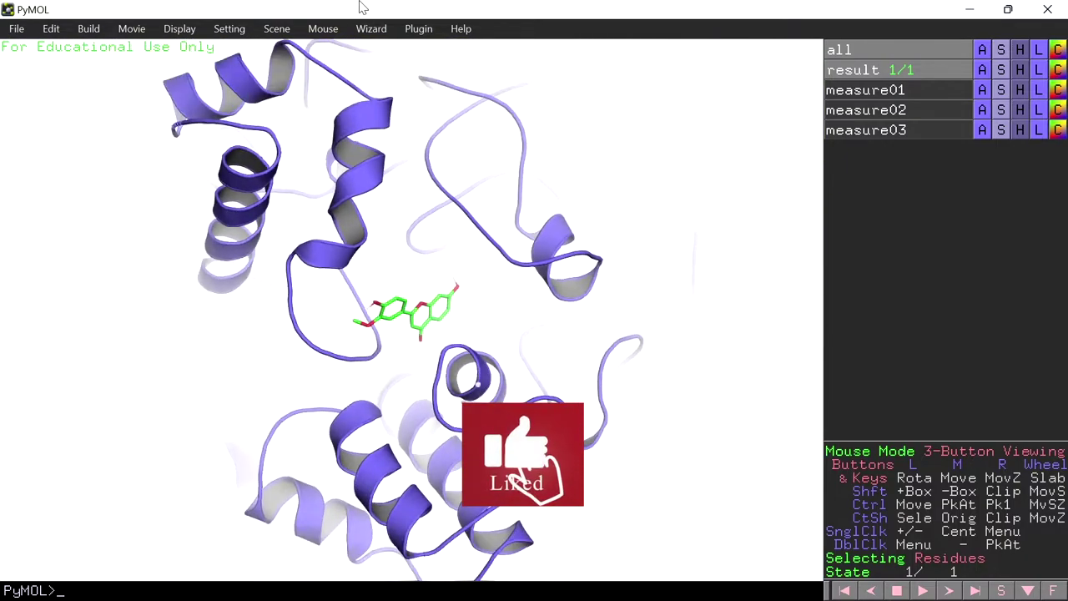
scroll(512, 224, up, 3)
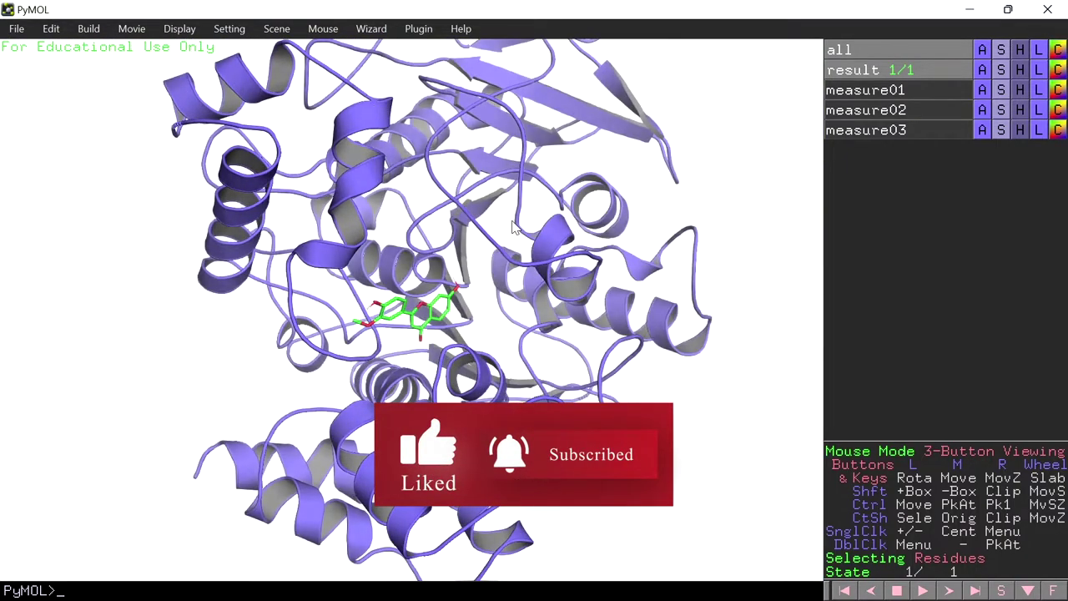
drag(492, 209, 226, 184)
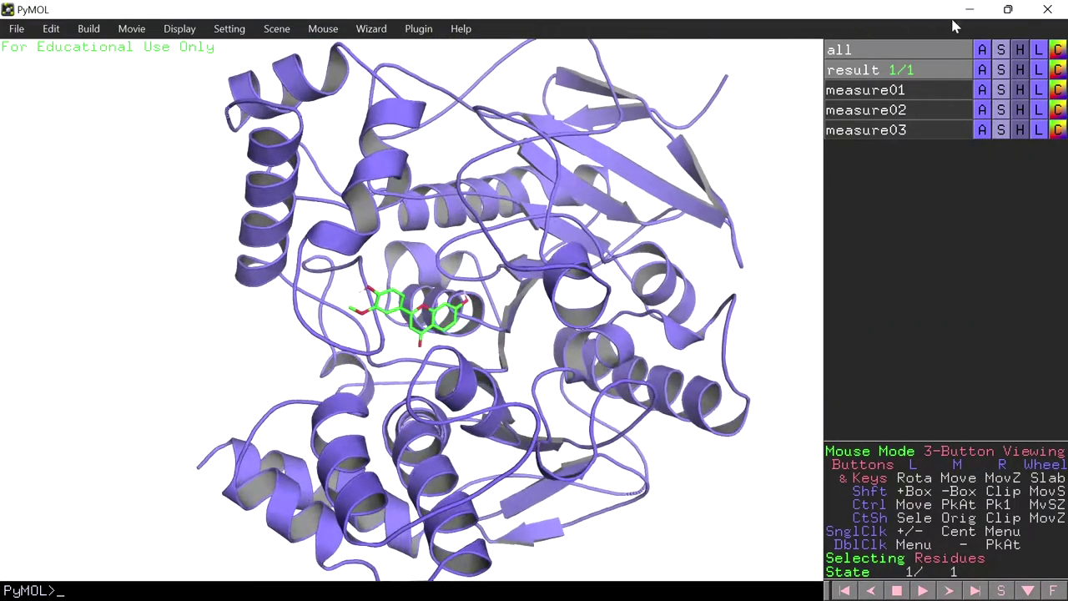
click(990, 72)
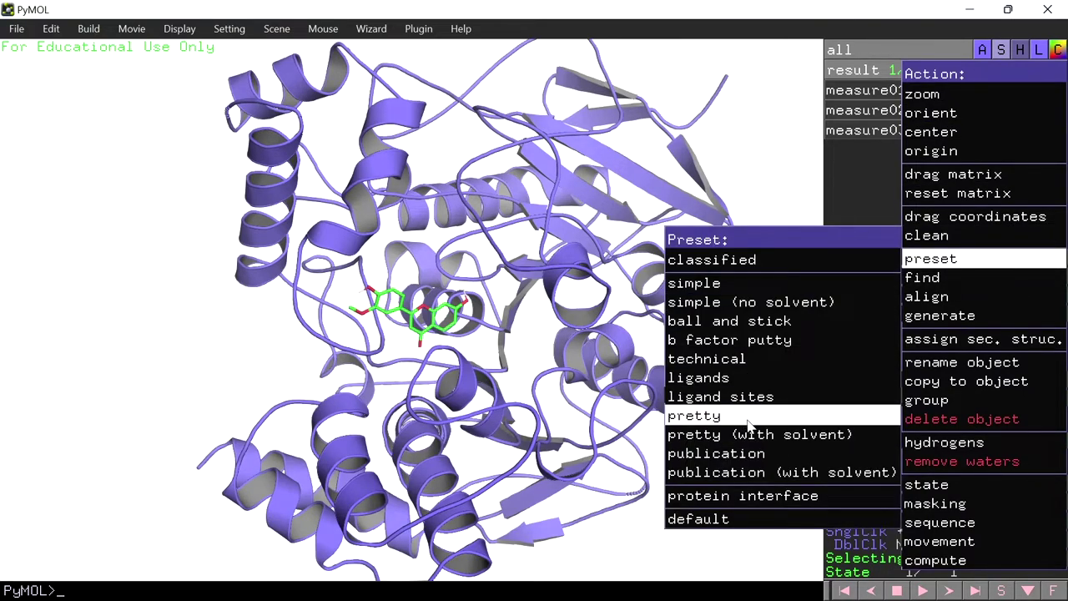
click(739, 415)
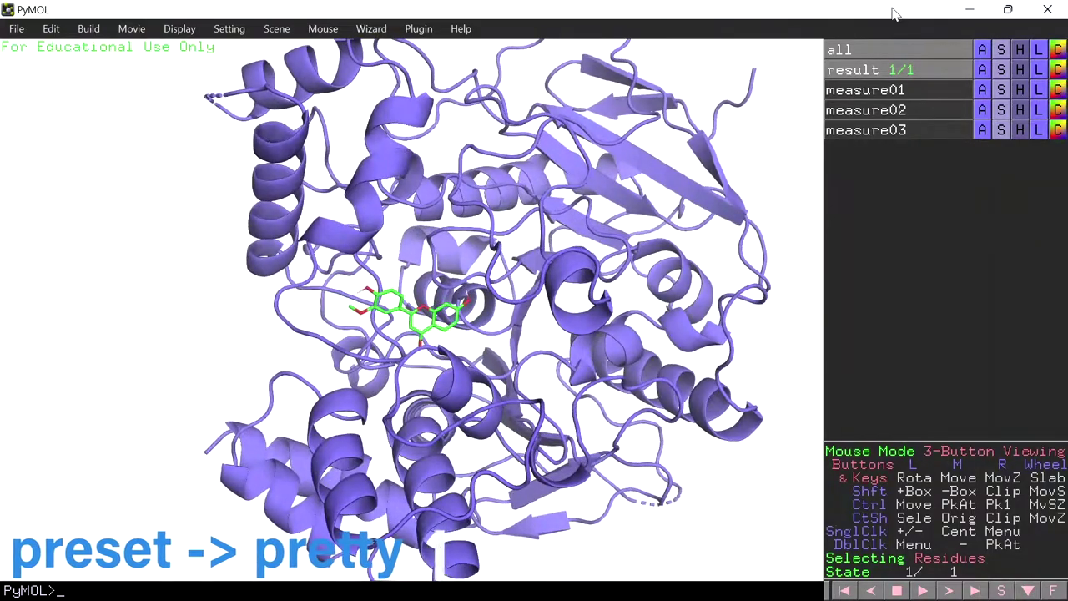
Apply the ligand sites cartoon preset to the result object and inspect the binding site
click(980, 71)
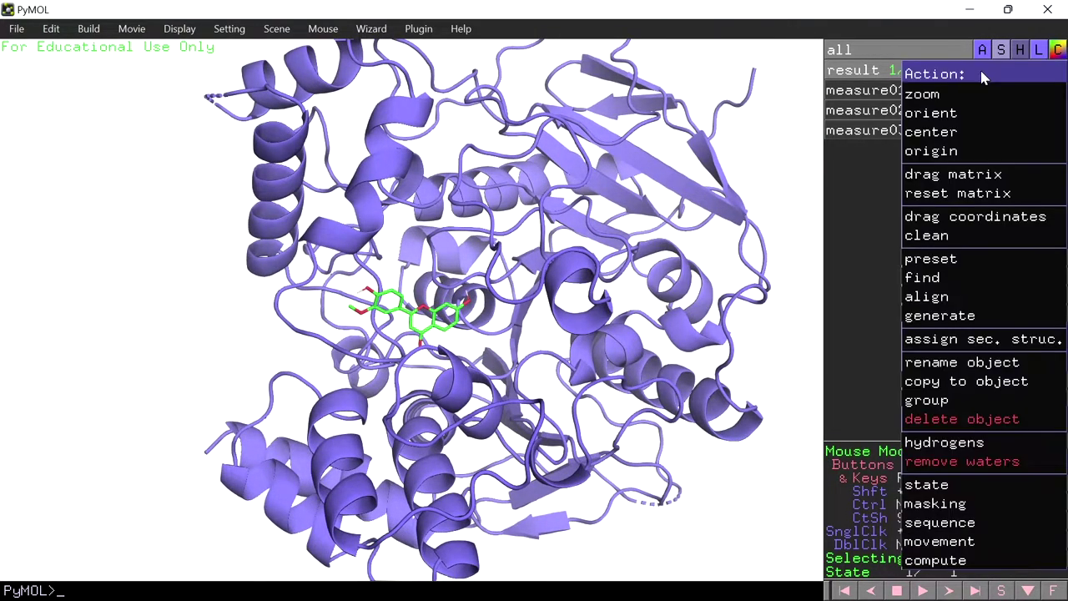
mouse_move(943, 258)
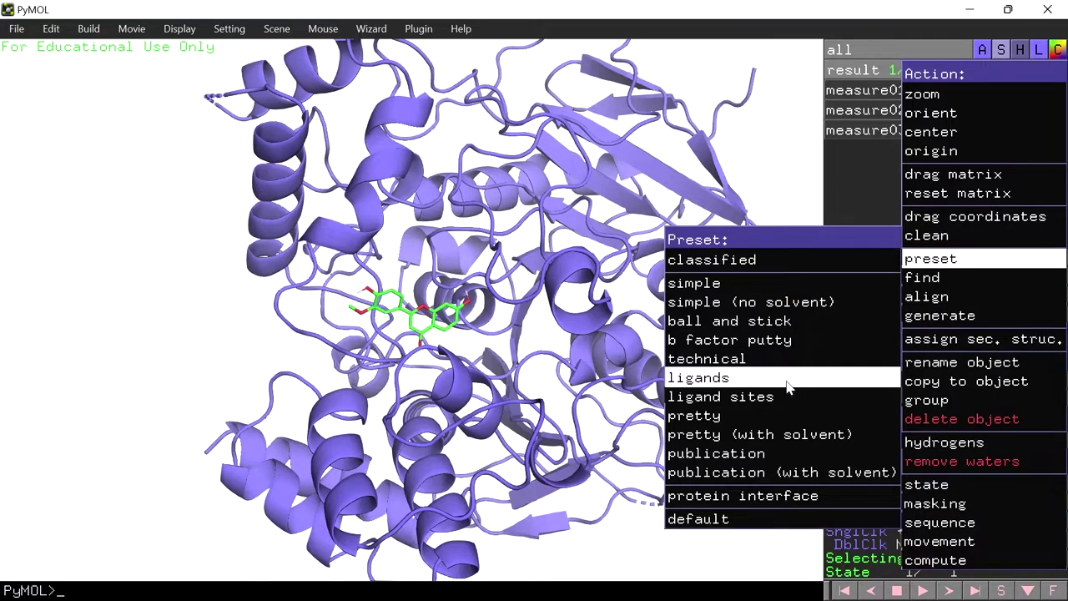
mouse_move(788, 400)
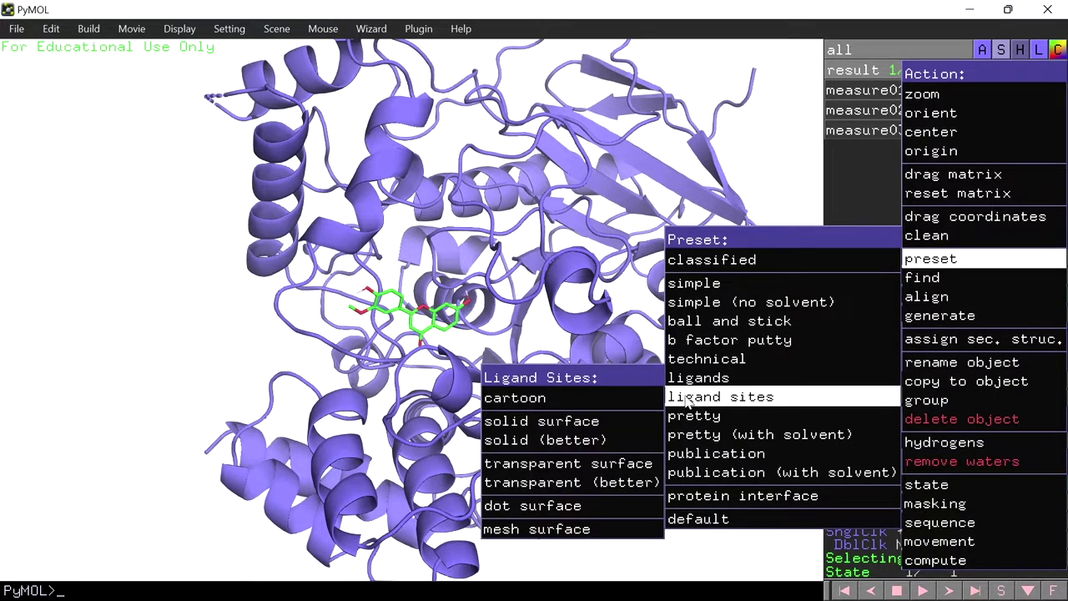
click(580, 404)
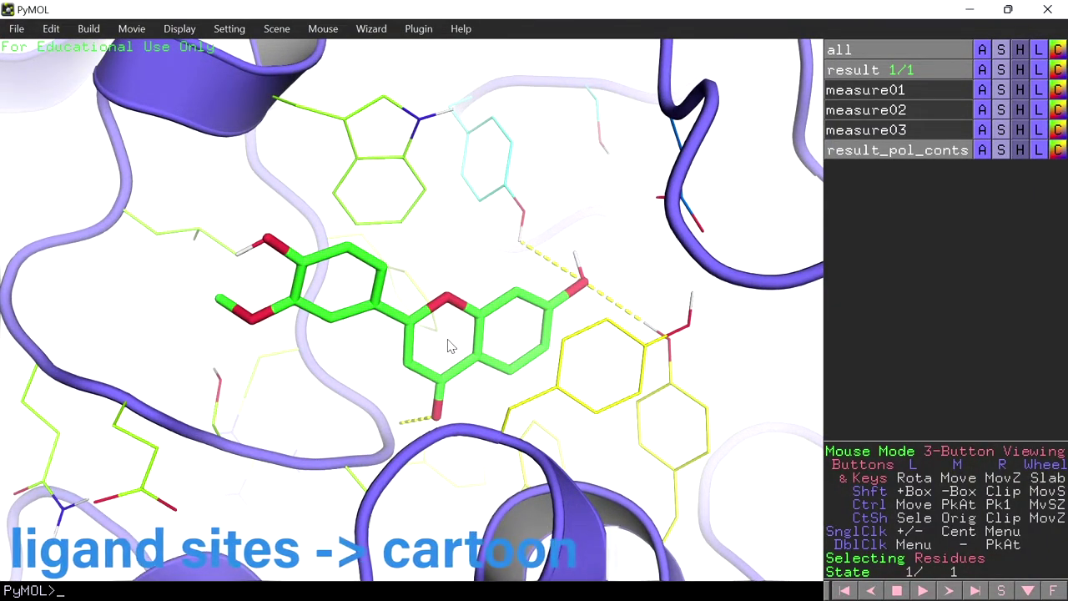
drag(442, 334, 460, 329)
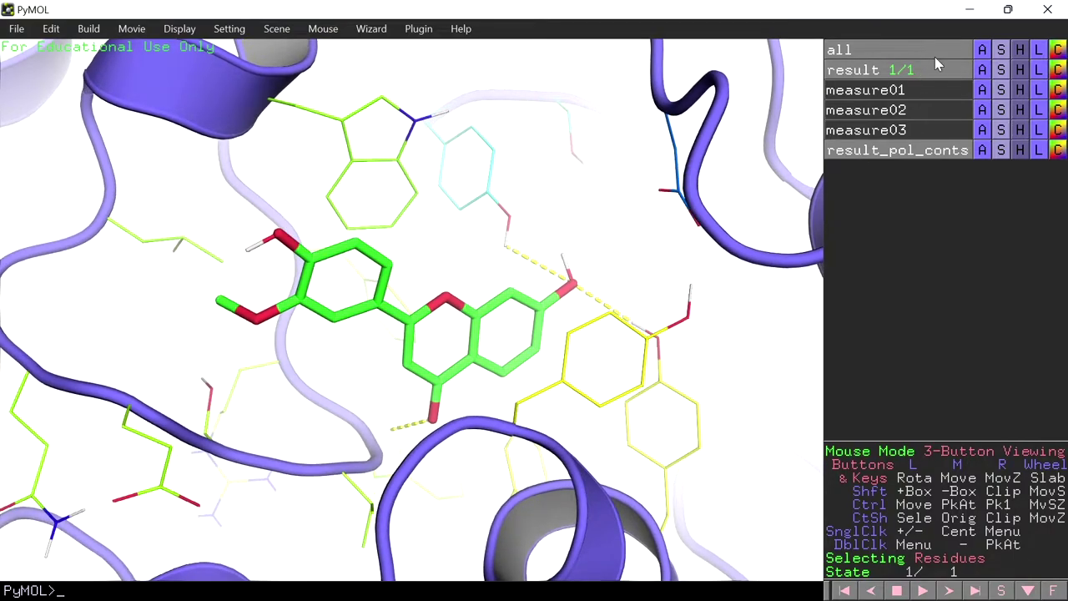
Apply the ligand sites solid surface preset to the result object and orient the view on the whole object
click(982, 77)
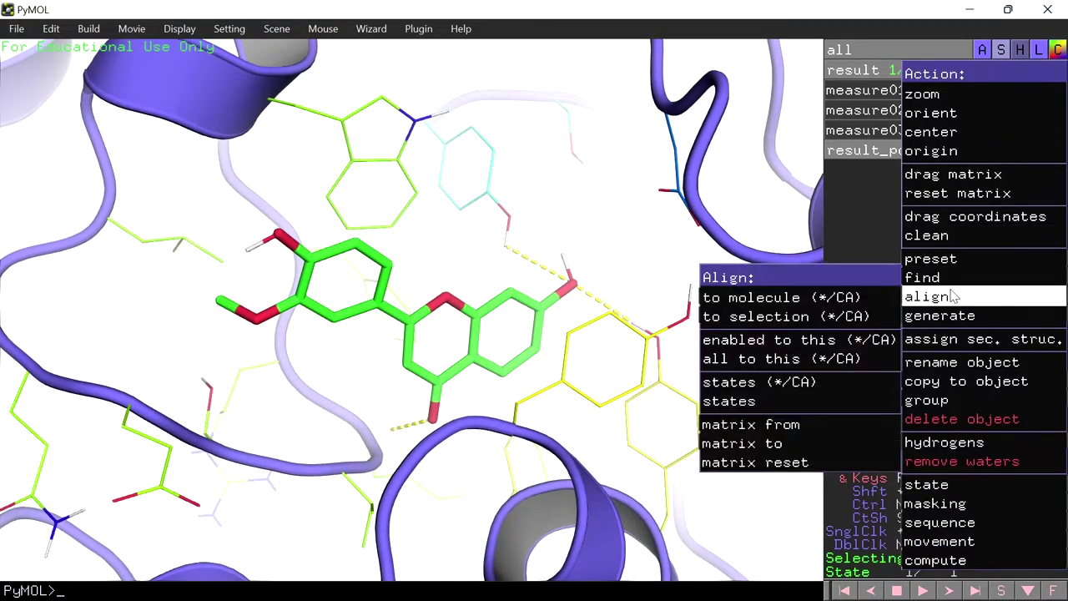
mouse_move(945, 284)
mouse_move(935, 264)
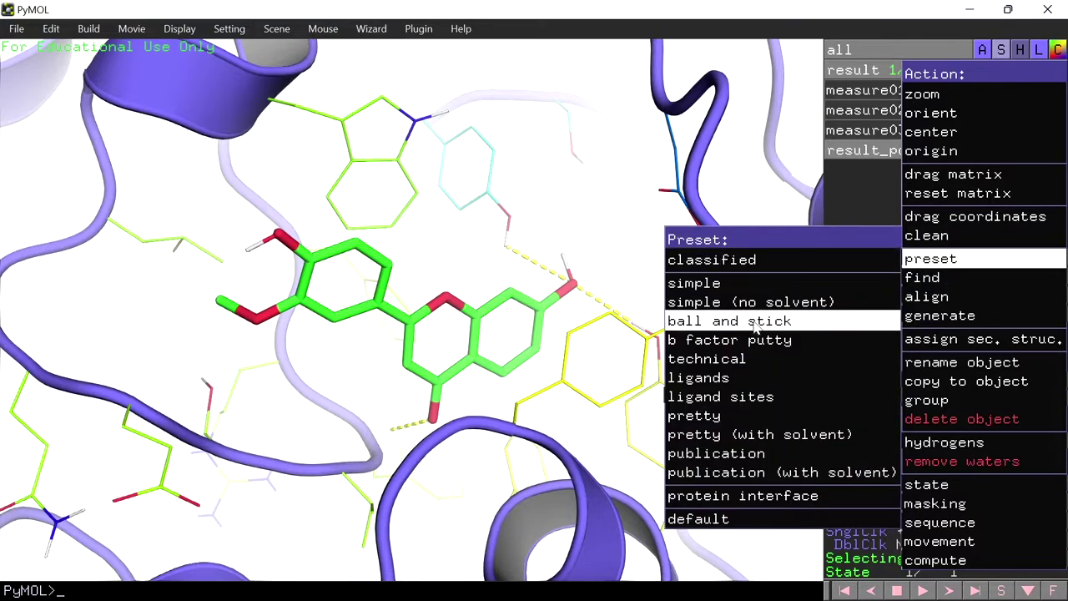
mouse_move(738, 397)
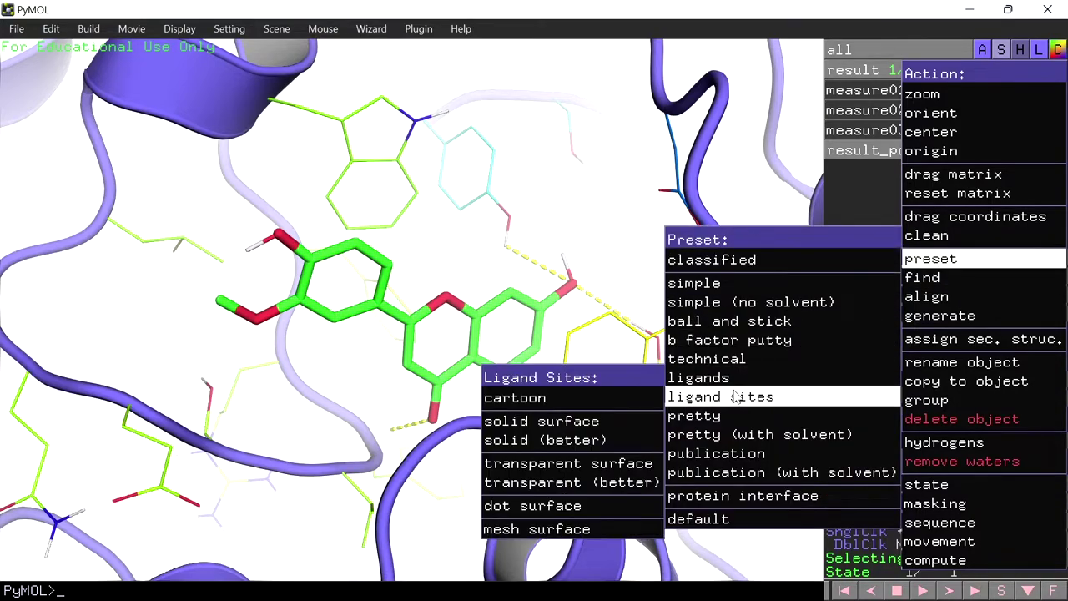
click(572, 427)
mouse_move(364, 352)
mouse_down()
mouse_move(427, 373)
mouse_move(364, 349)
mouse_up()
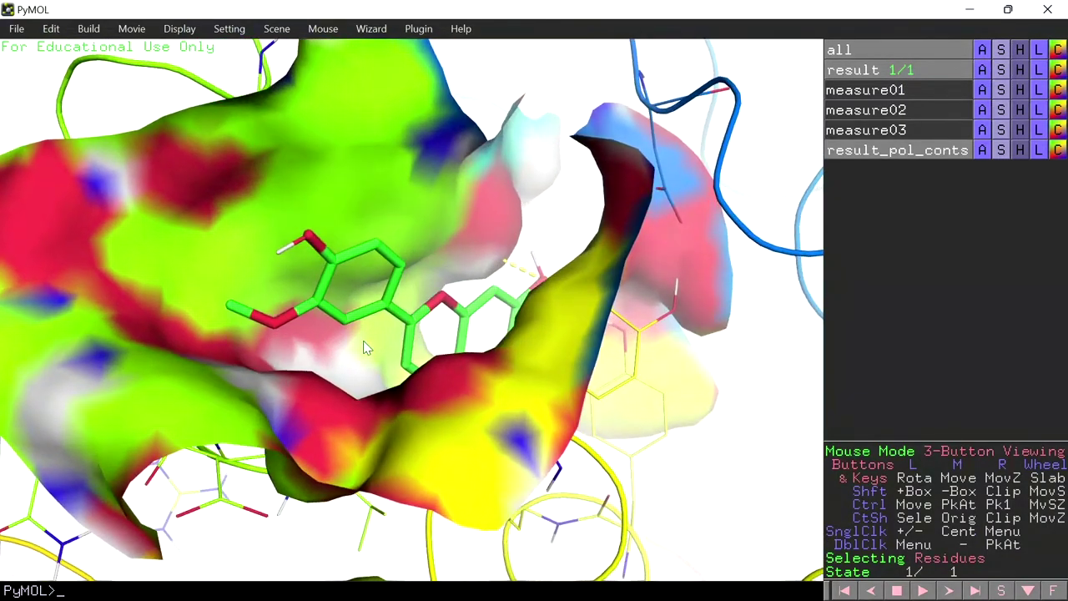
click(981, 71)
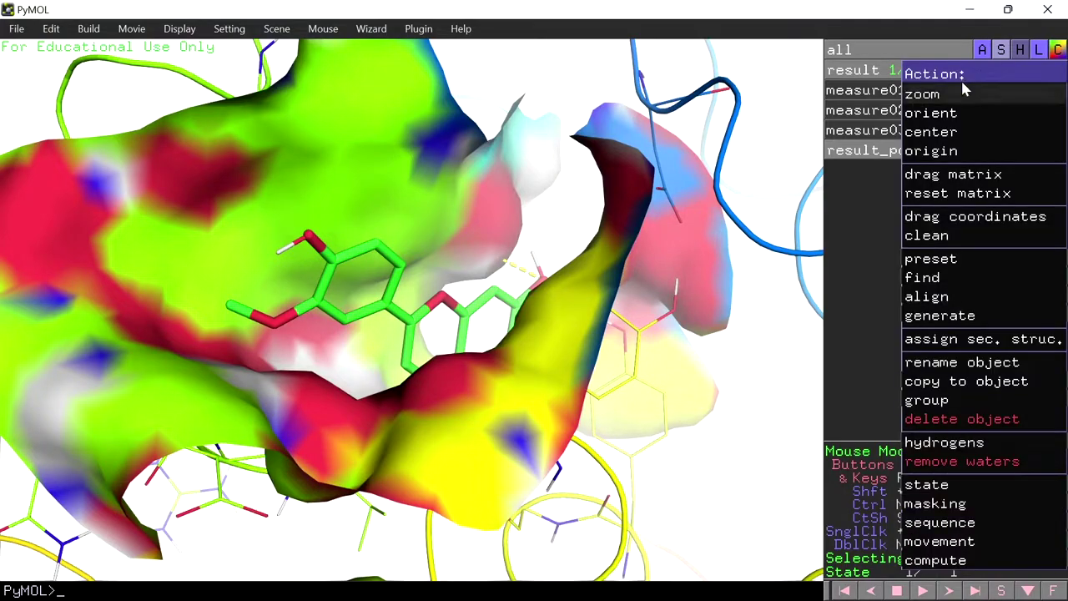
click(958, 117)
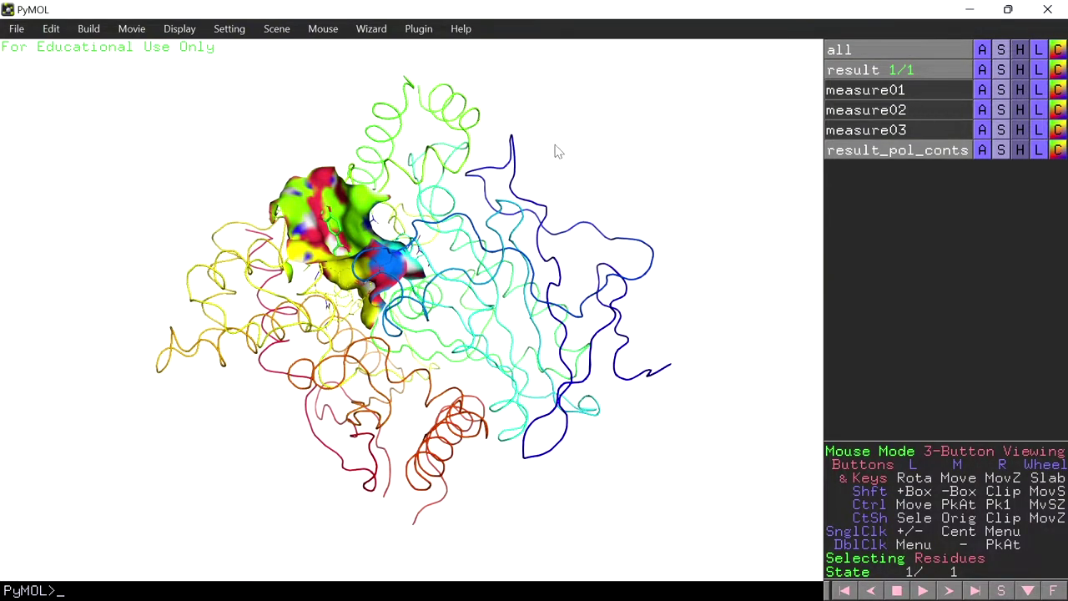
Show the External GUI and extract the organic molecule into an object named ligand with the command "extract ligand, organic"
click(178, 30)
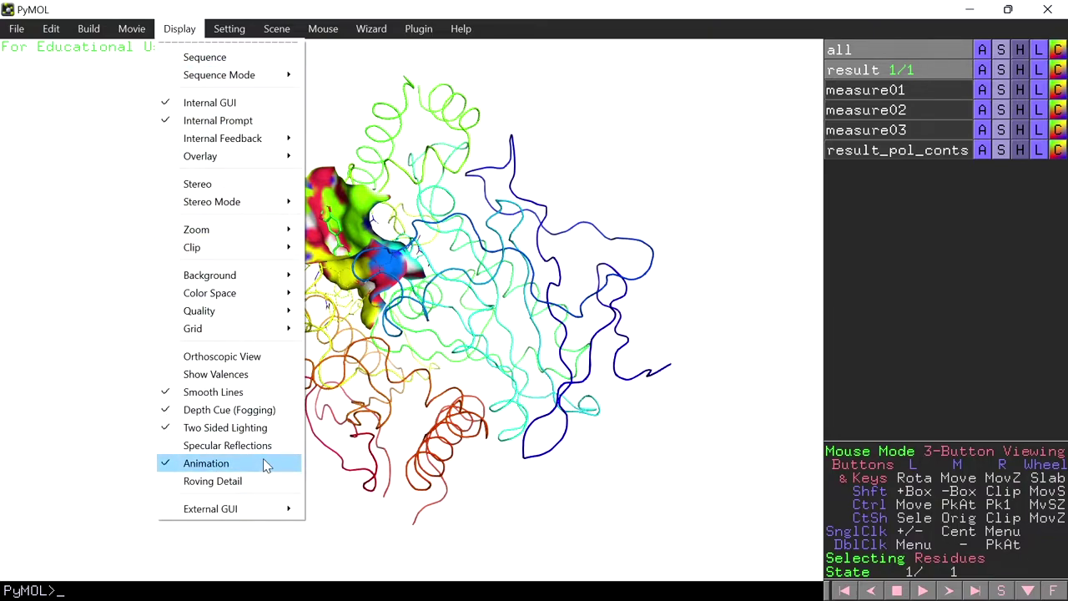
mouse_move(266, 512)
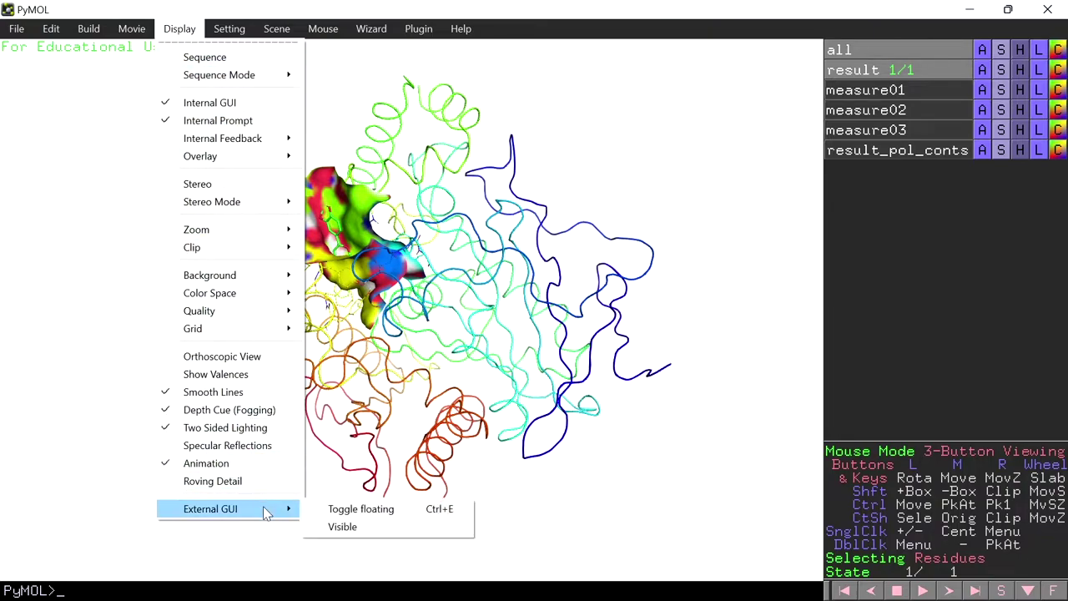
click(349, 516)
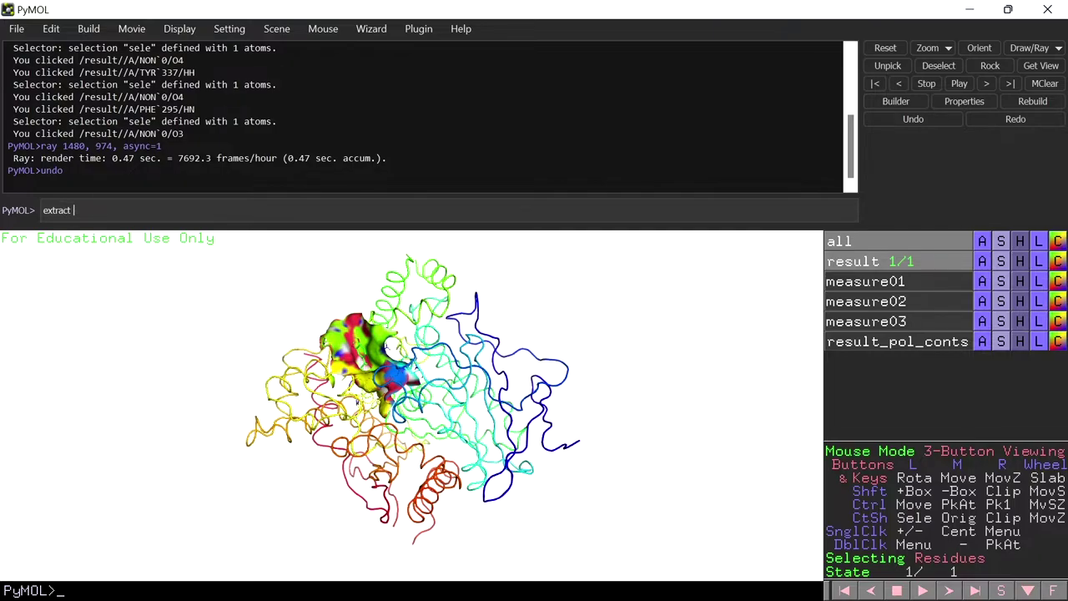
text(liga)
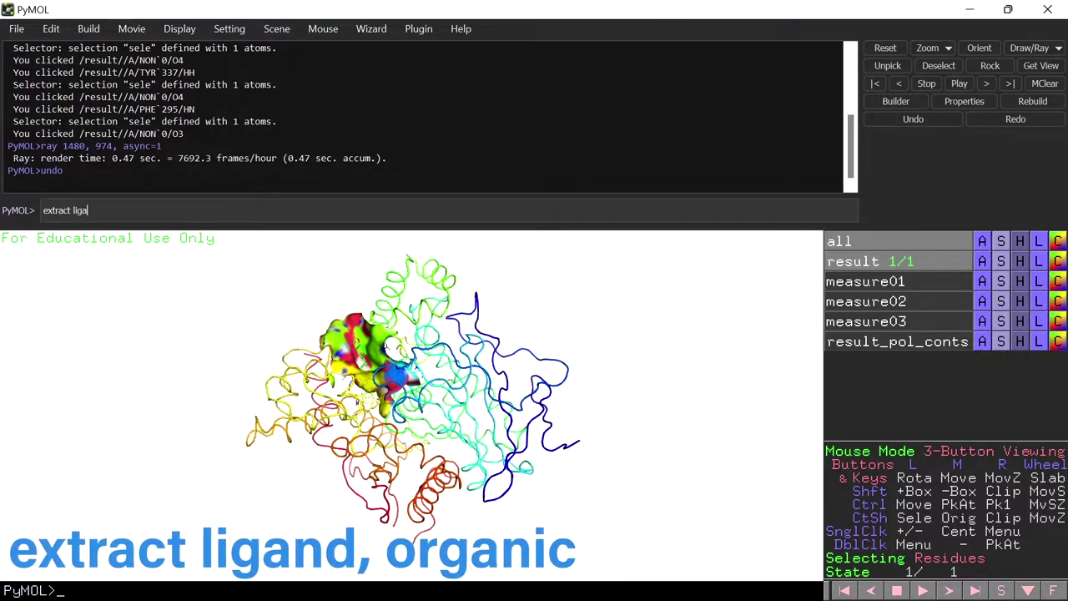
text(nd)
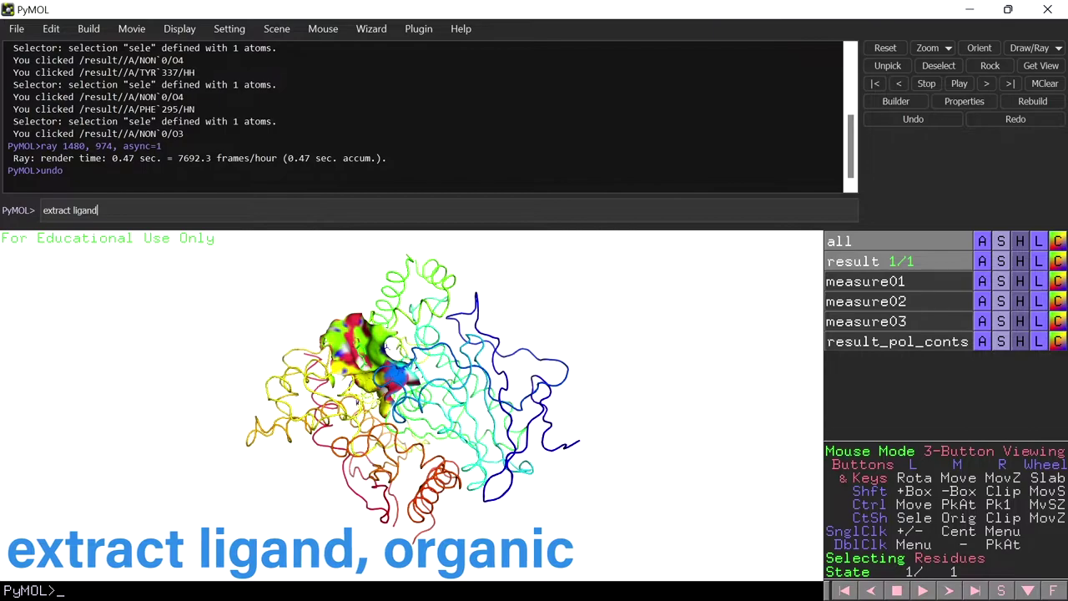
text(, organic)
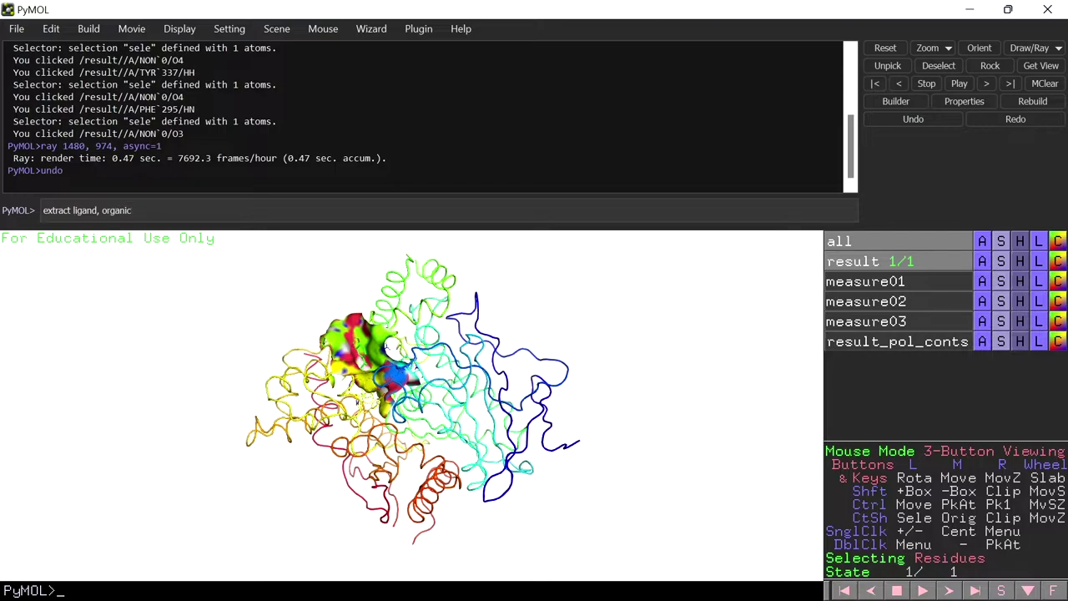
key(Return)
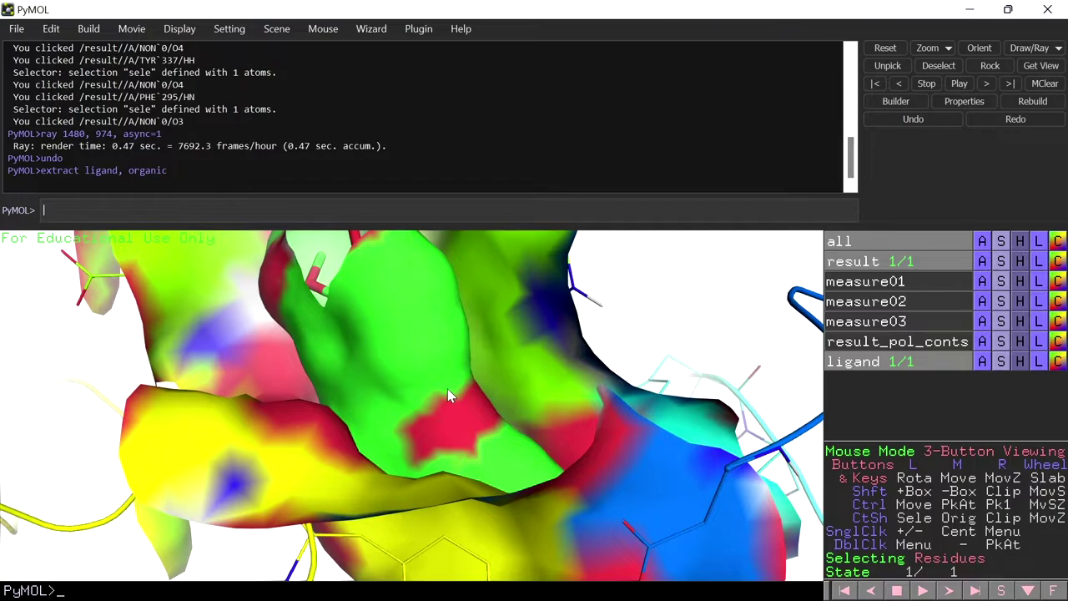
Fit the view to everything visible in the scene
drag(448, 389, 443, 385)
right_drag(445, 390, 366, 33)
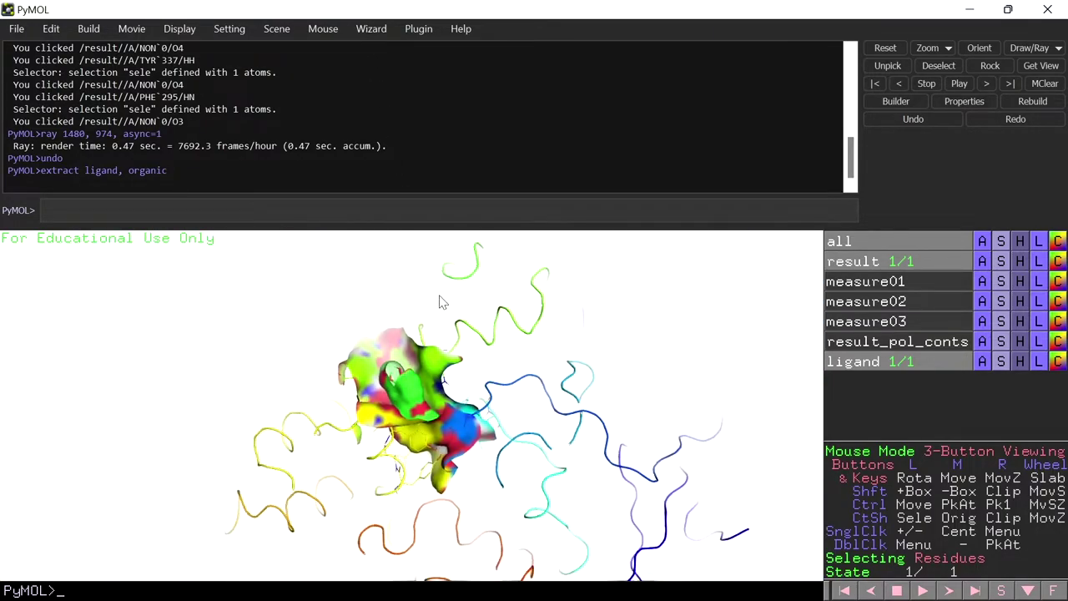
right_click(735, 248)
mouse_move(743, 276)
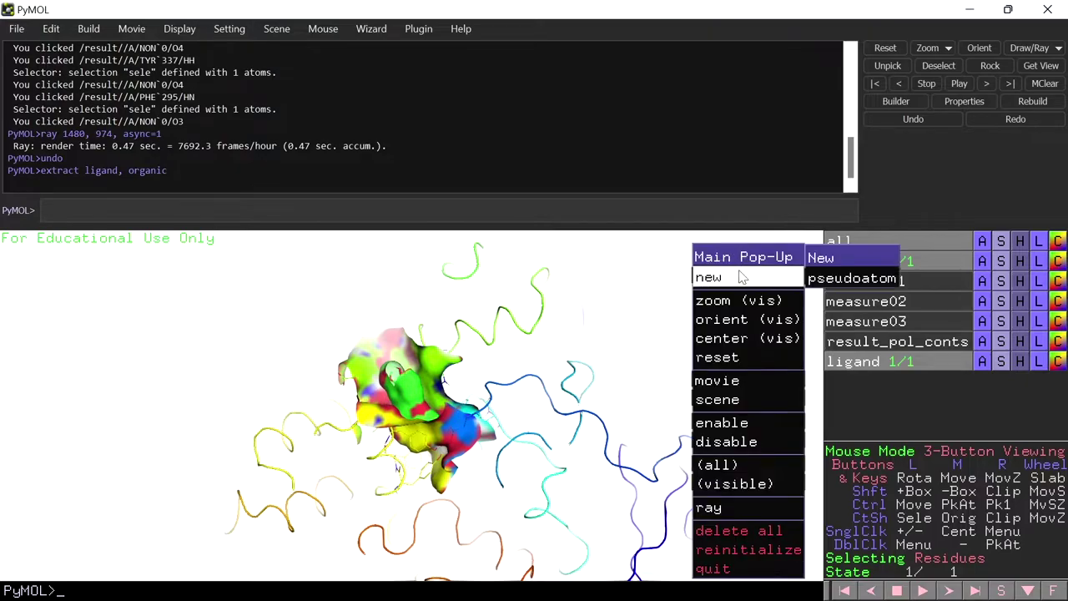
click(739, 301)
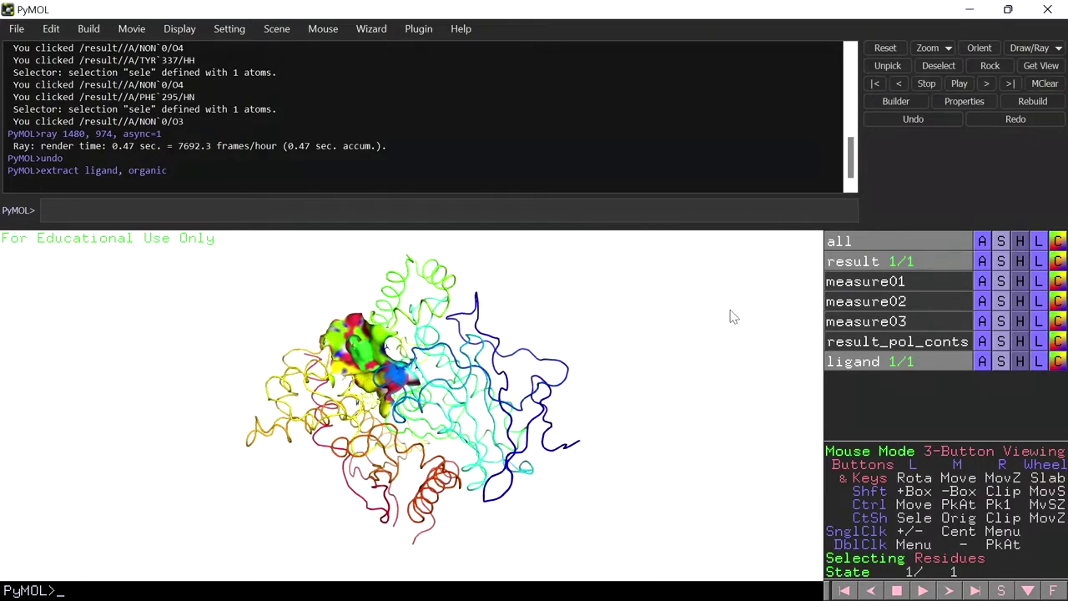
Hide and show the ligand object repeatedly to examine how it sits in the binding pocket
click(868, 365)
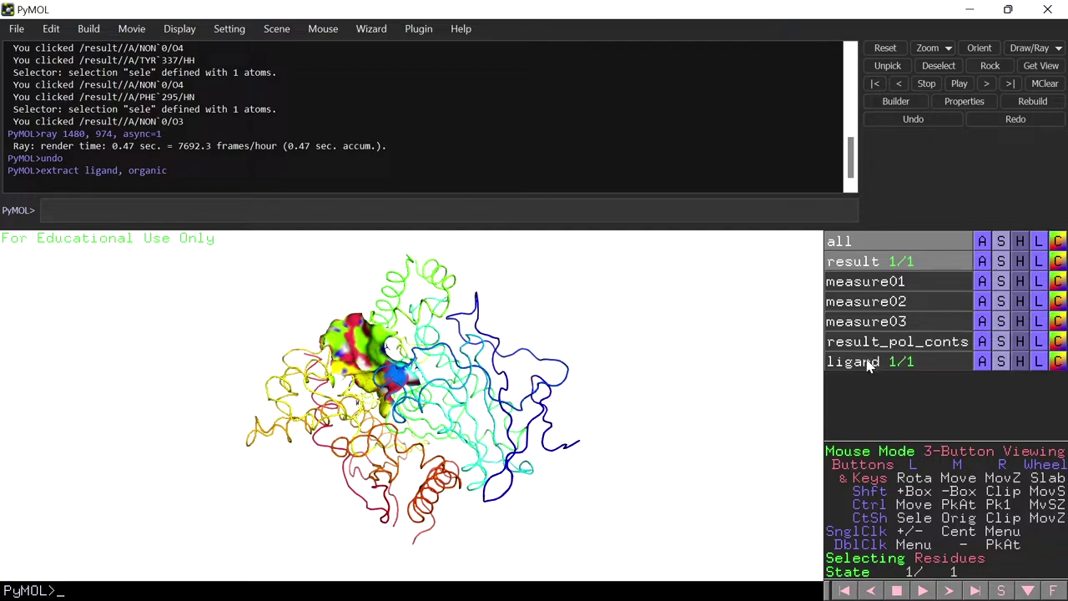
click(868, 365)
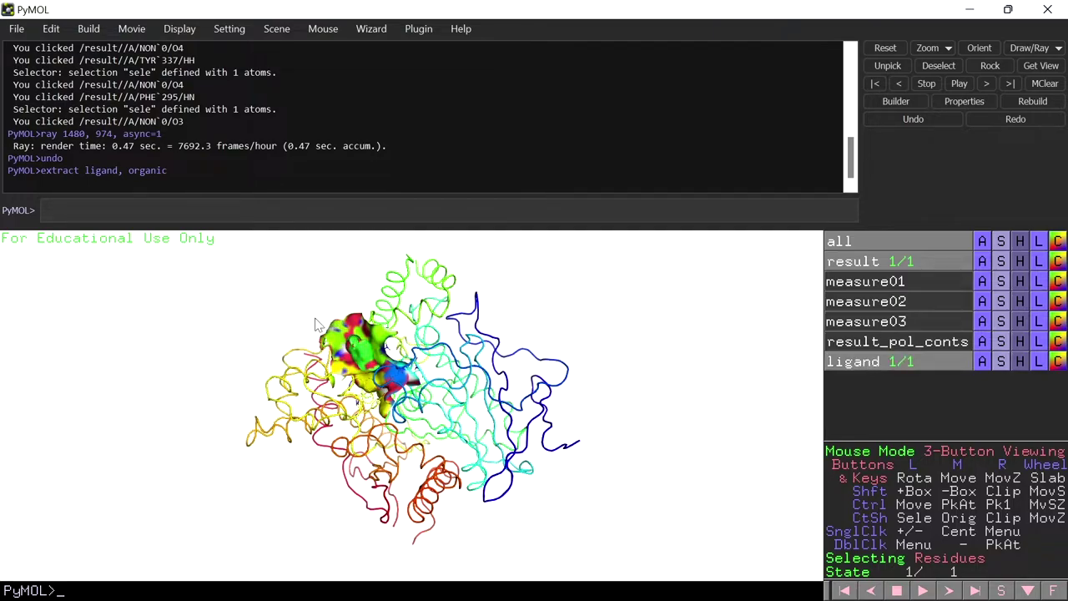
right_drag(309, 313, 322, 301)
drag(359, 467, 372, 522)
click(860, 363)
click(863, 365)
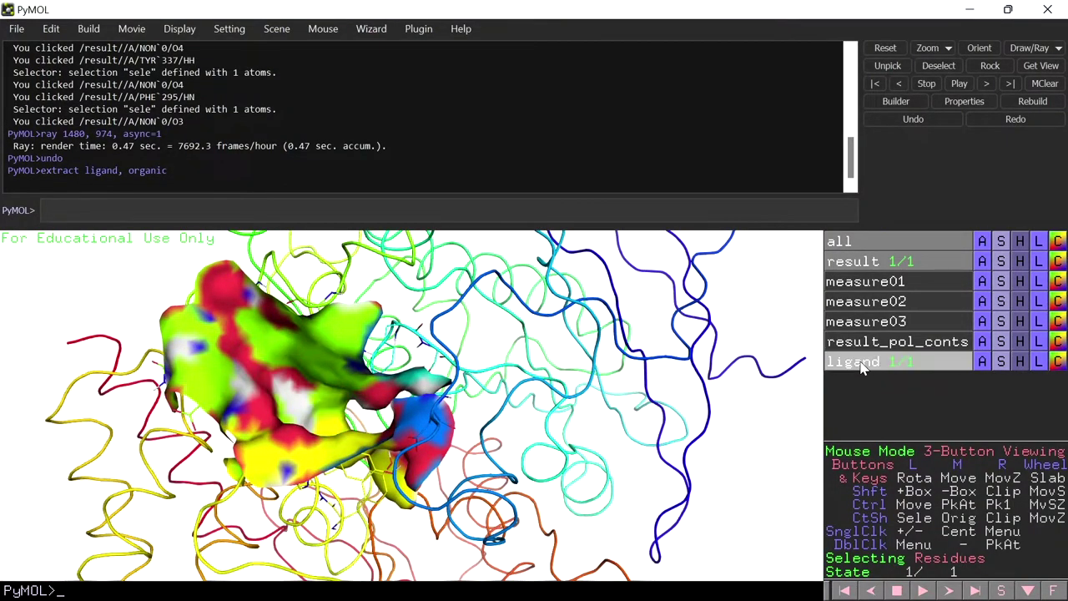
click(862, 366)
click(862, 365)
click(862, 365)
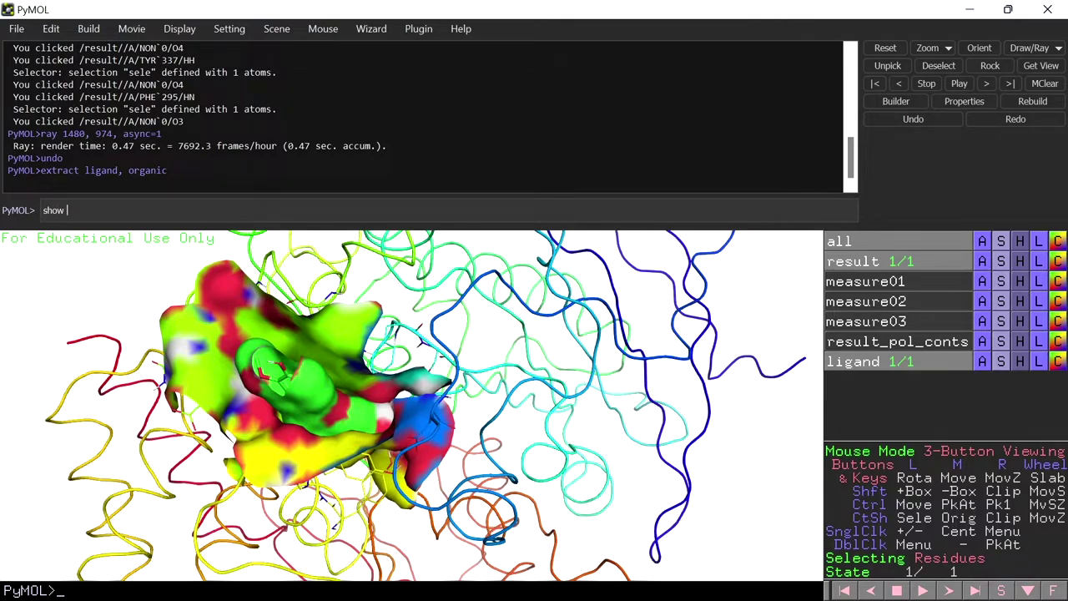
Show the surface of the result object with the command "show surface, result"
text(e,)
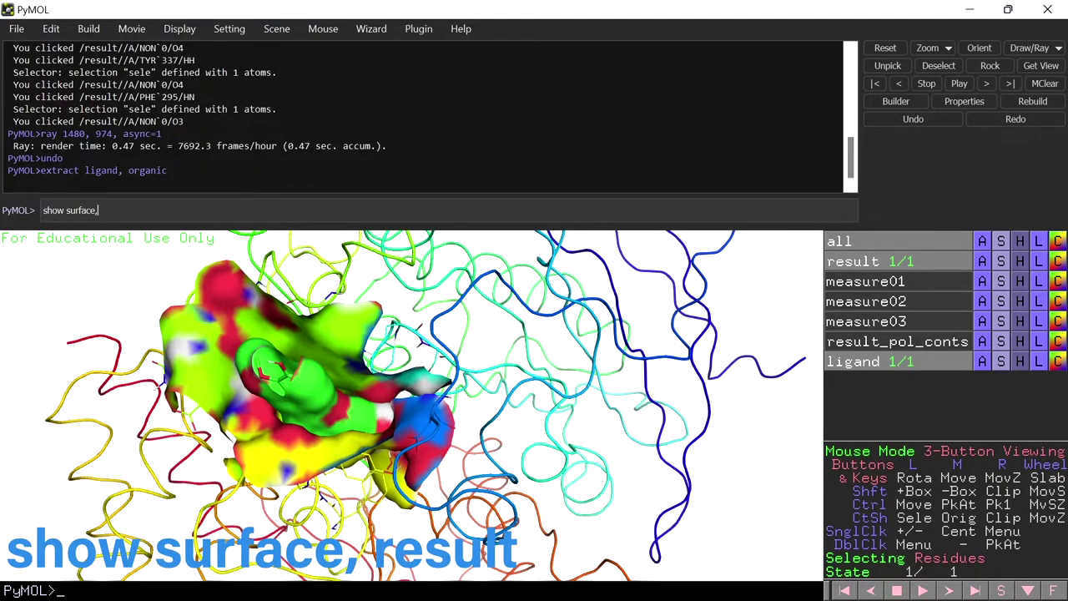
text( resul)
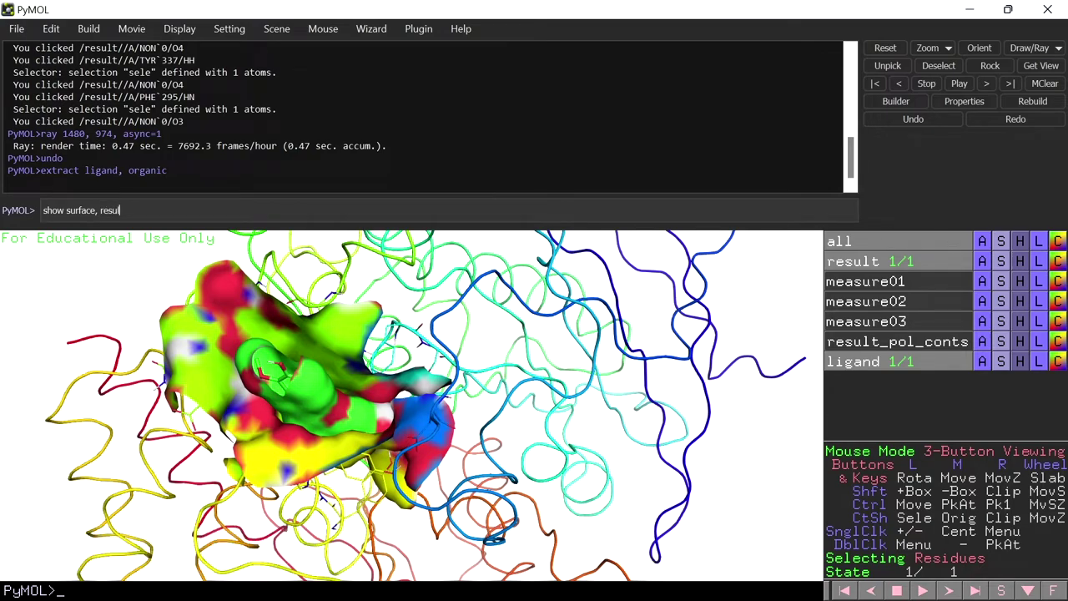
key(Return)
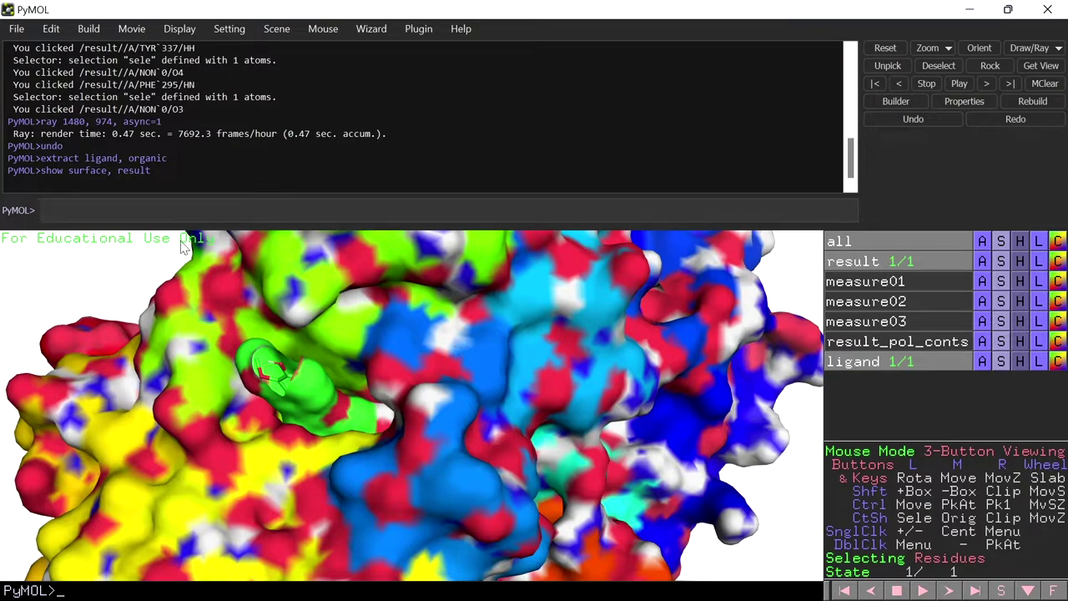
Hide the surface of the organic molecule with the command "hide surface, organic"
click(873, 364)
click(873, 364)
text(ace)
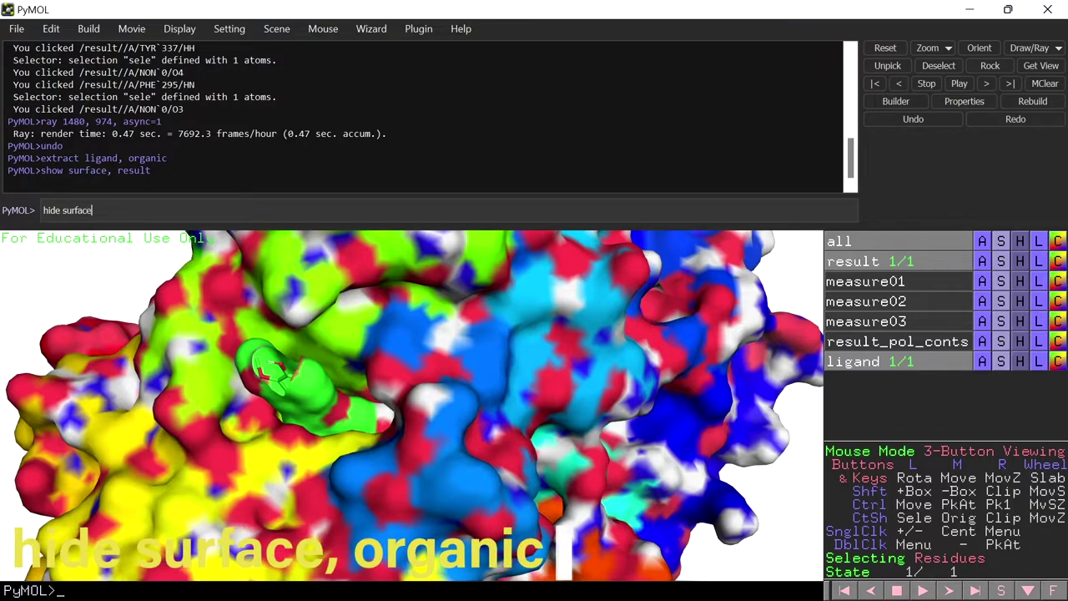
text(, organic)
key(Return)
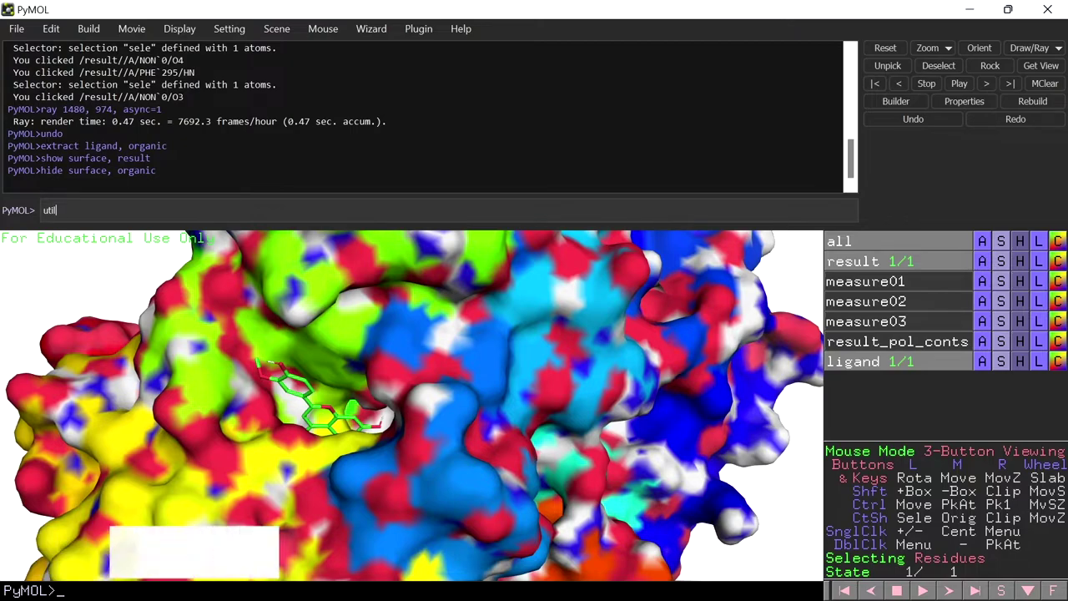
Color the result object as a rainbow along its chain with the command util.chainbow("result")
text(.)
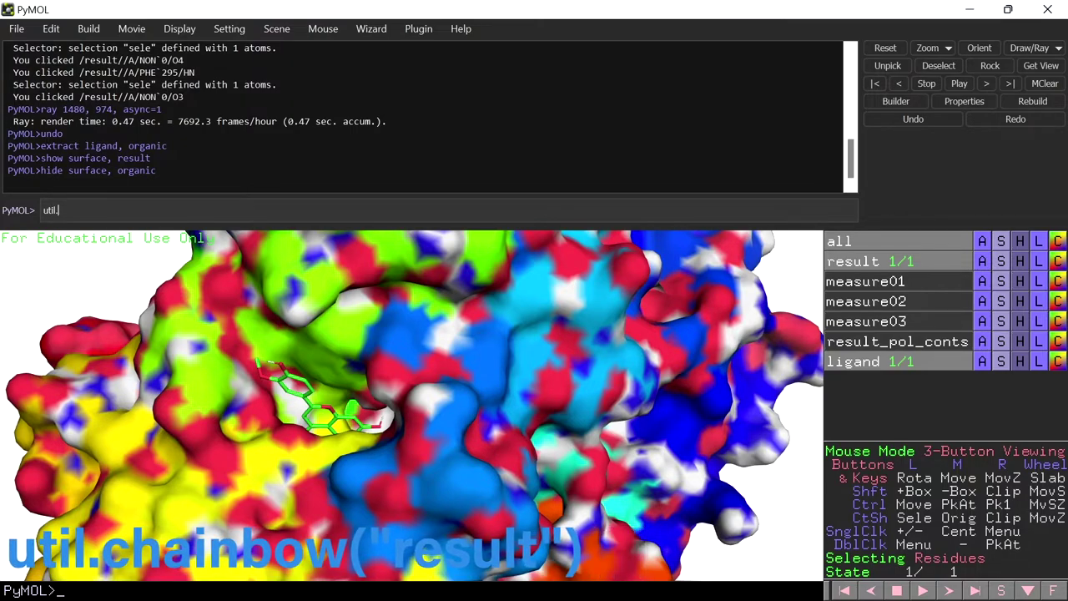
text(chainbow("result"))
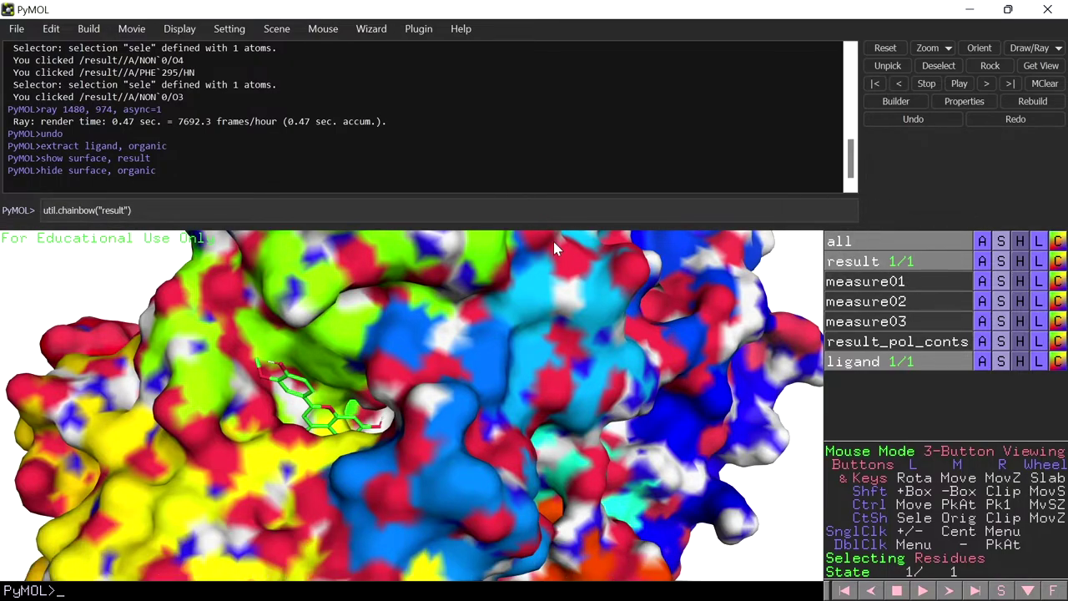
key(Return)
Orient the view on everything visible, then turn and zoom in on the binding pocket holding the ligand
mouse_move(350, 399)
mouse_down()
mouse_move(375, 355)
mouse_move(349, 390)
mouse_up()
right_drag(349, 390, 336, 262)
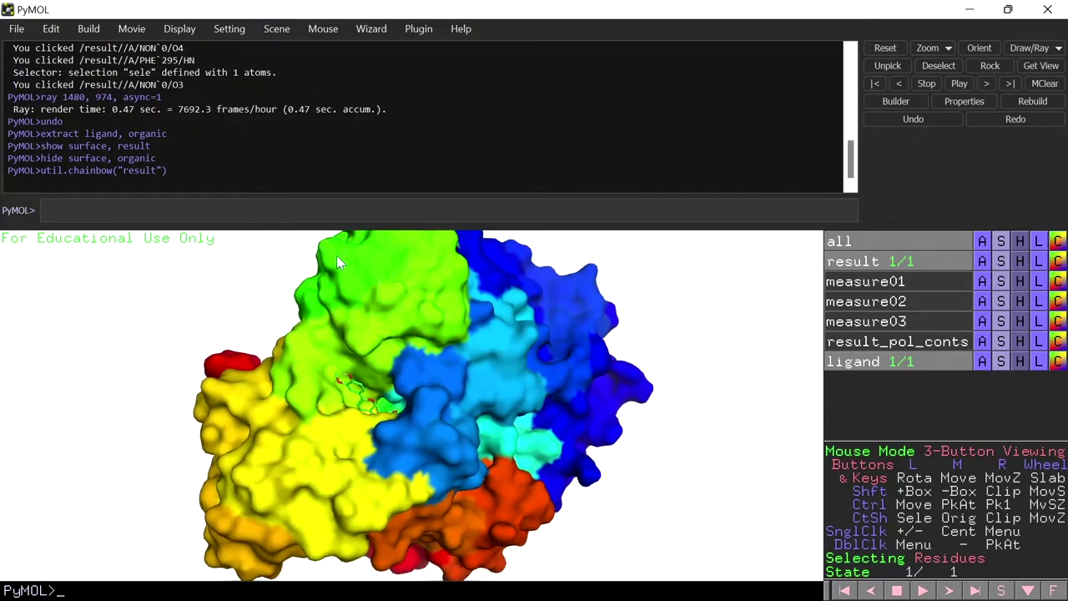
right_click(137, 327)
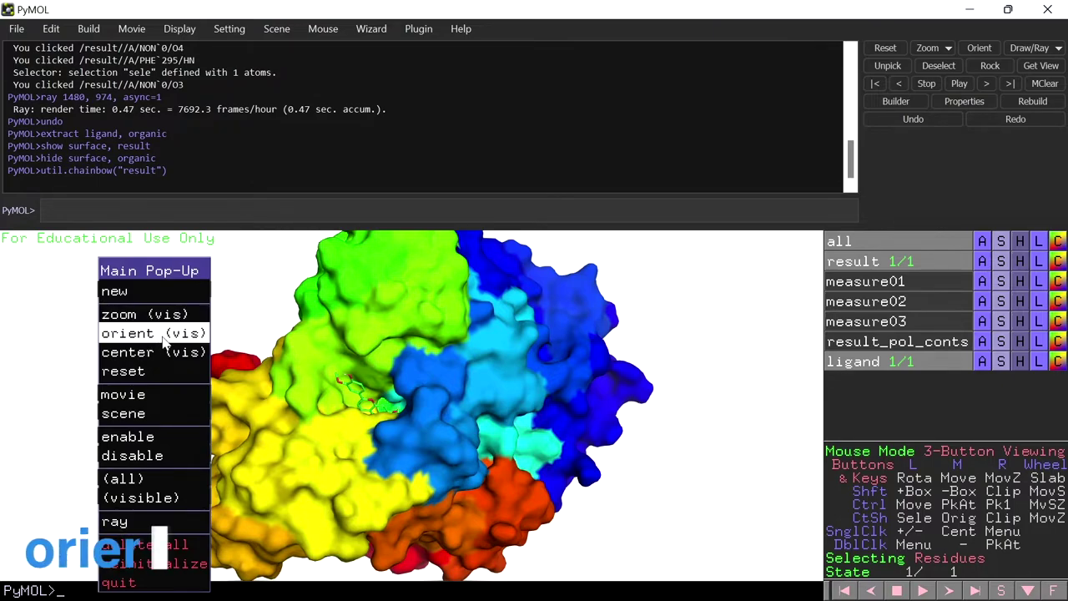
click(143, 335)
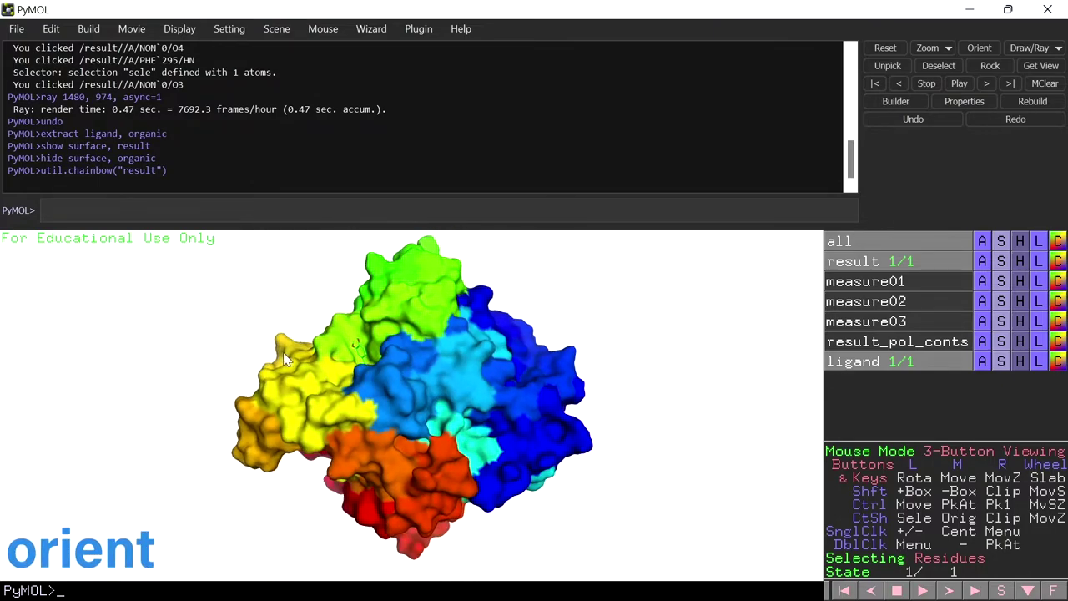
drag(330, 363, 334, 386)
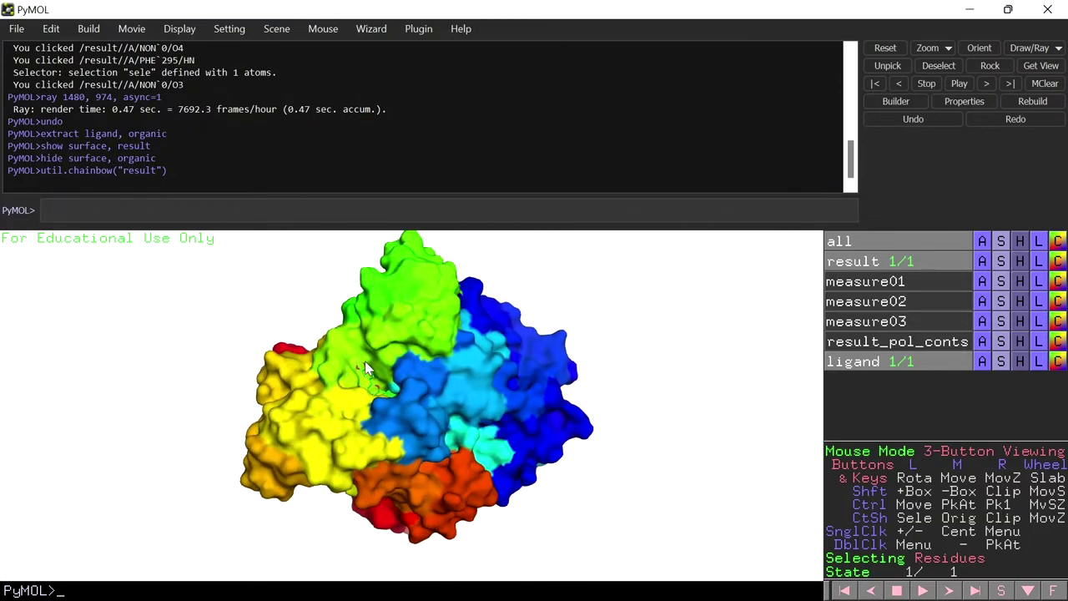
right_drag(365, 360, 386, 516)
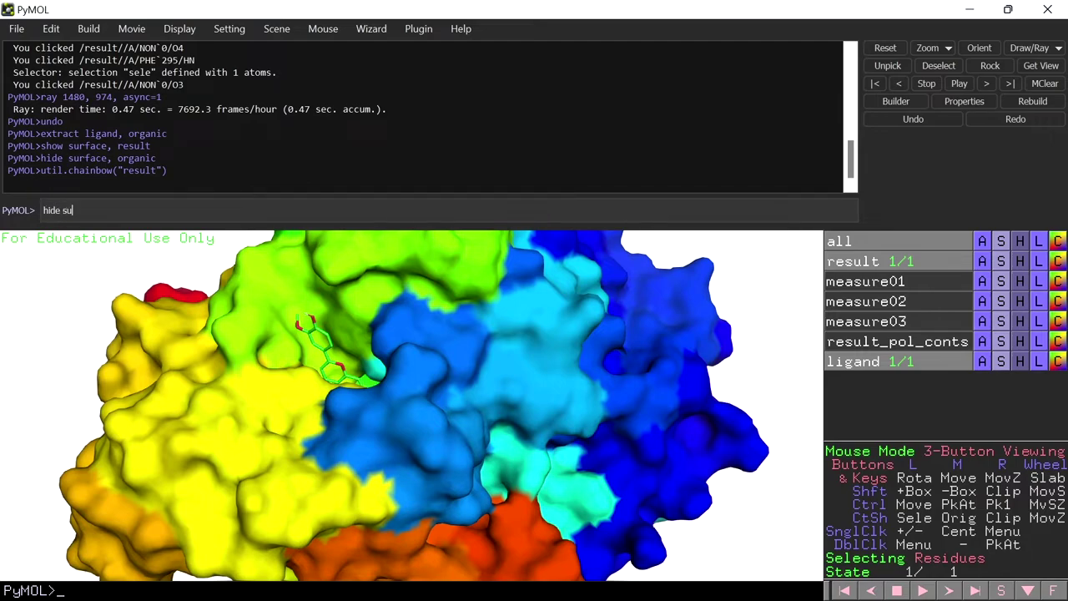
Hide the surface of the result object with the command "hide surface, result"
text(ce)
text(. resul)
text(t)
key(Return)
key(Up)
key(BackSpace)
key(BackSpace)
key(BackSpace)
key(BackSpace)
key(BackSpace)
key(BackSpace)
key(BackSpace)
key(BackSpace)
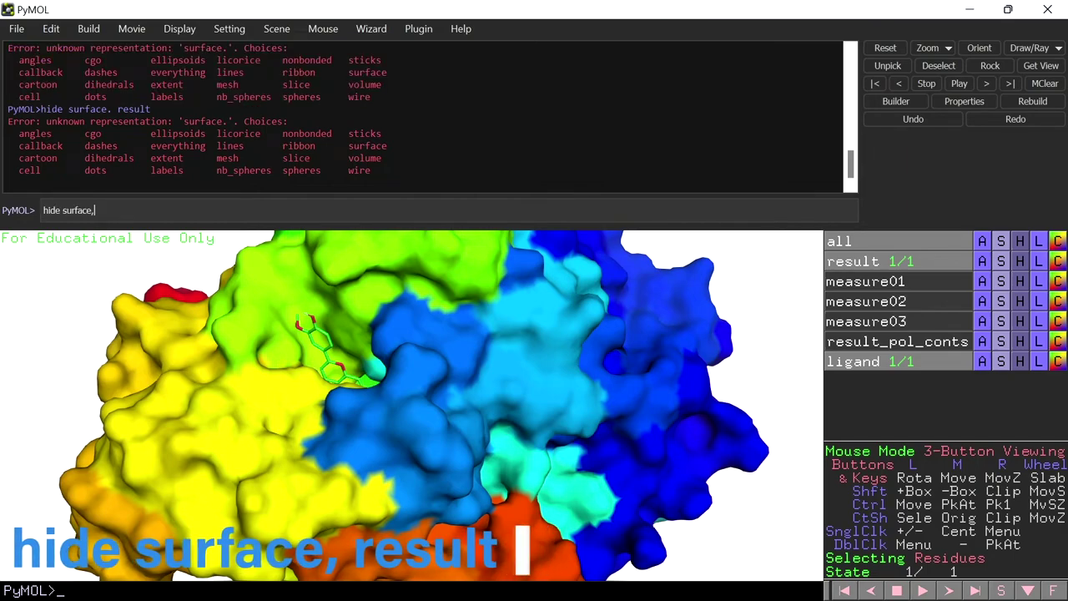
text(, result)
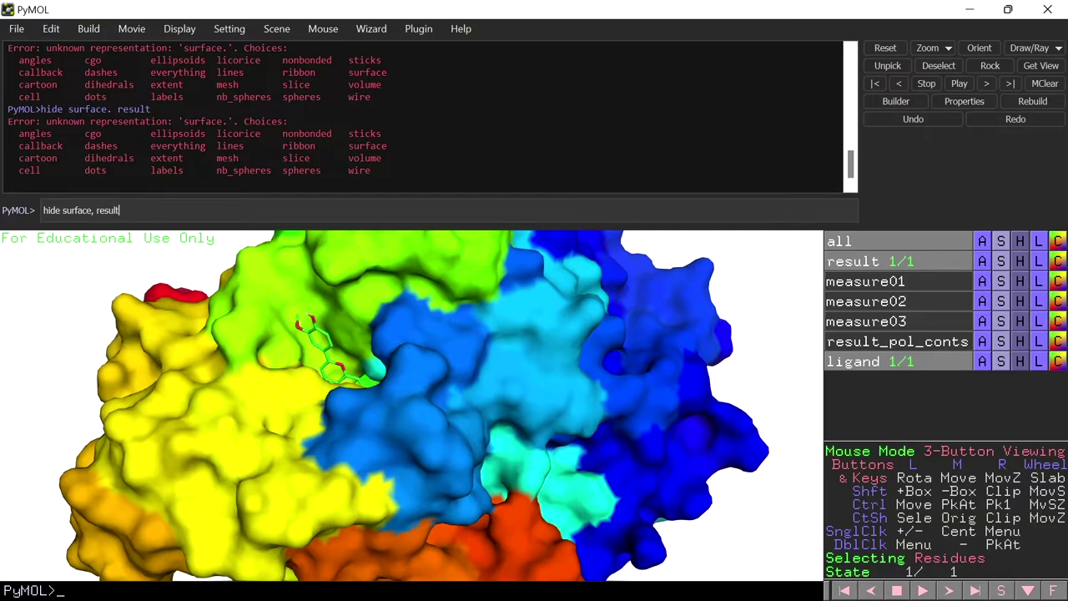
key(Return)
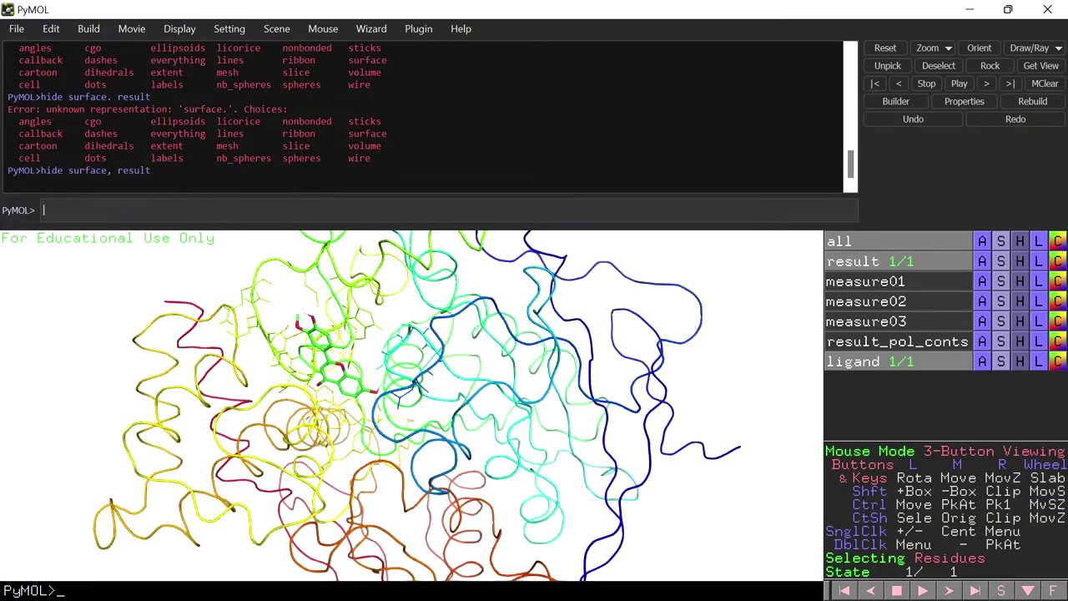
Show the result object as cartoon only, replacing its other representations
drag(336, 393, 601, 317)
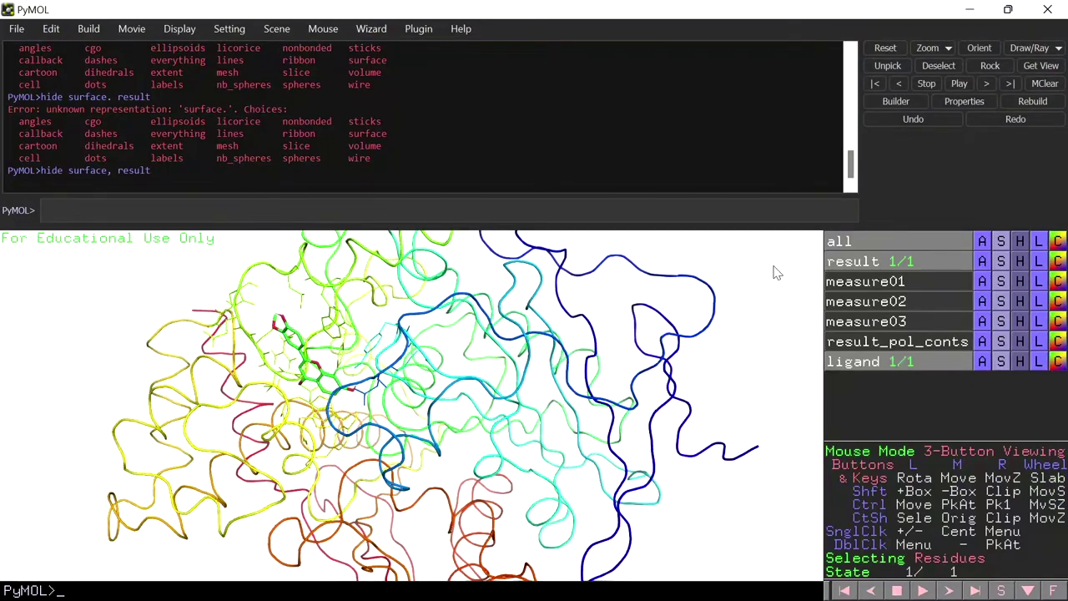
click(1007, 266)
mouse_move(991, 267)
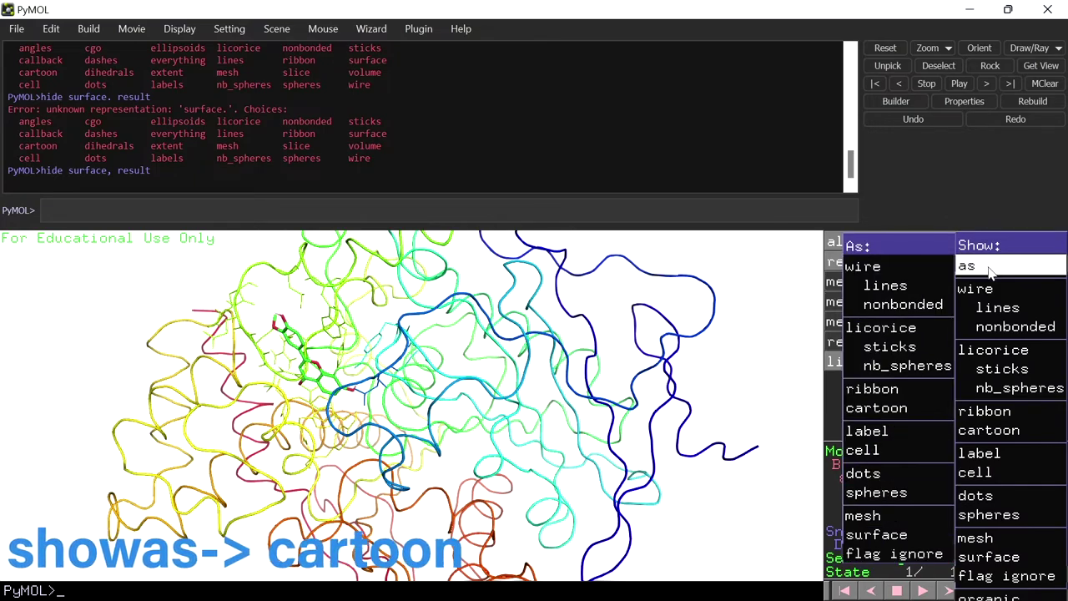
click(878, 408)
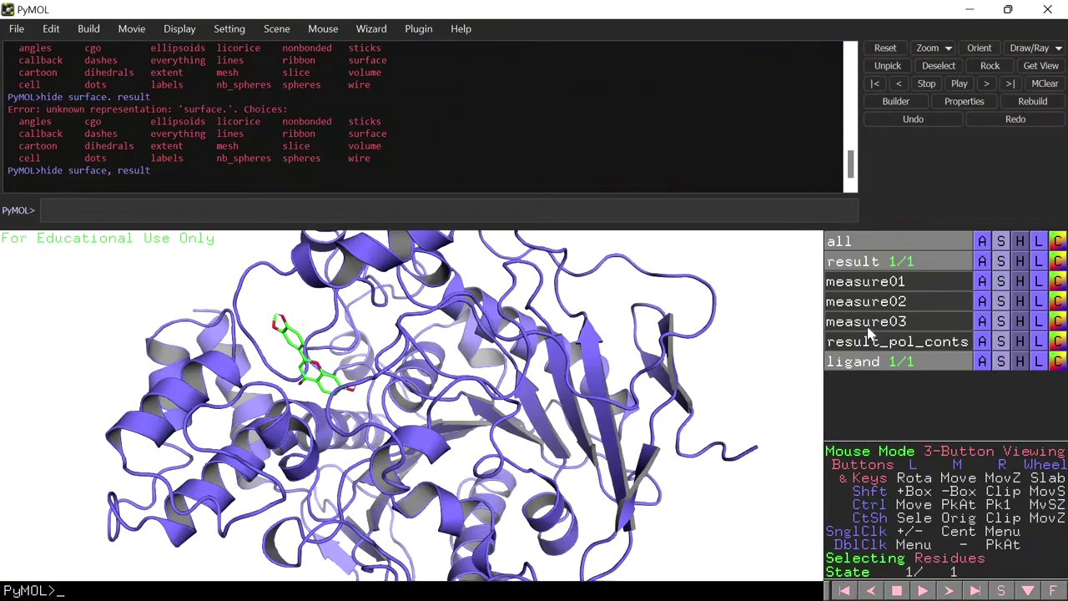
Reapply the rainbow coloring command util.chainbow("result") to the cartoon of the result object
key(Up)
key(Up)
key(Return)
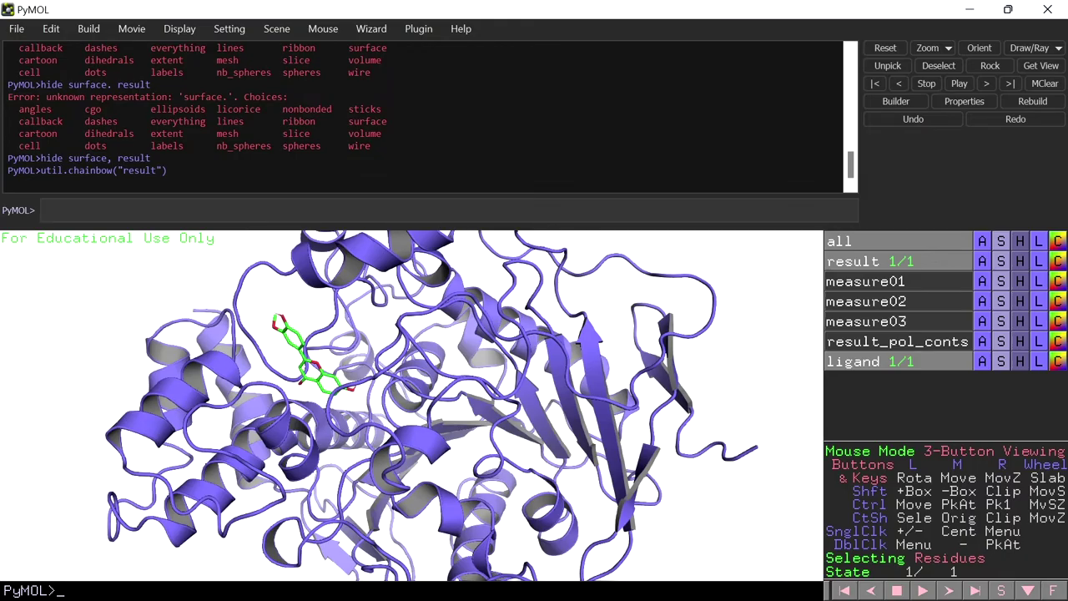